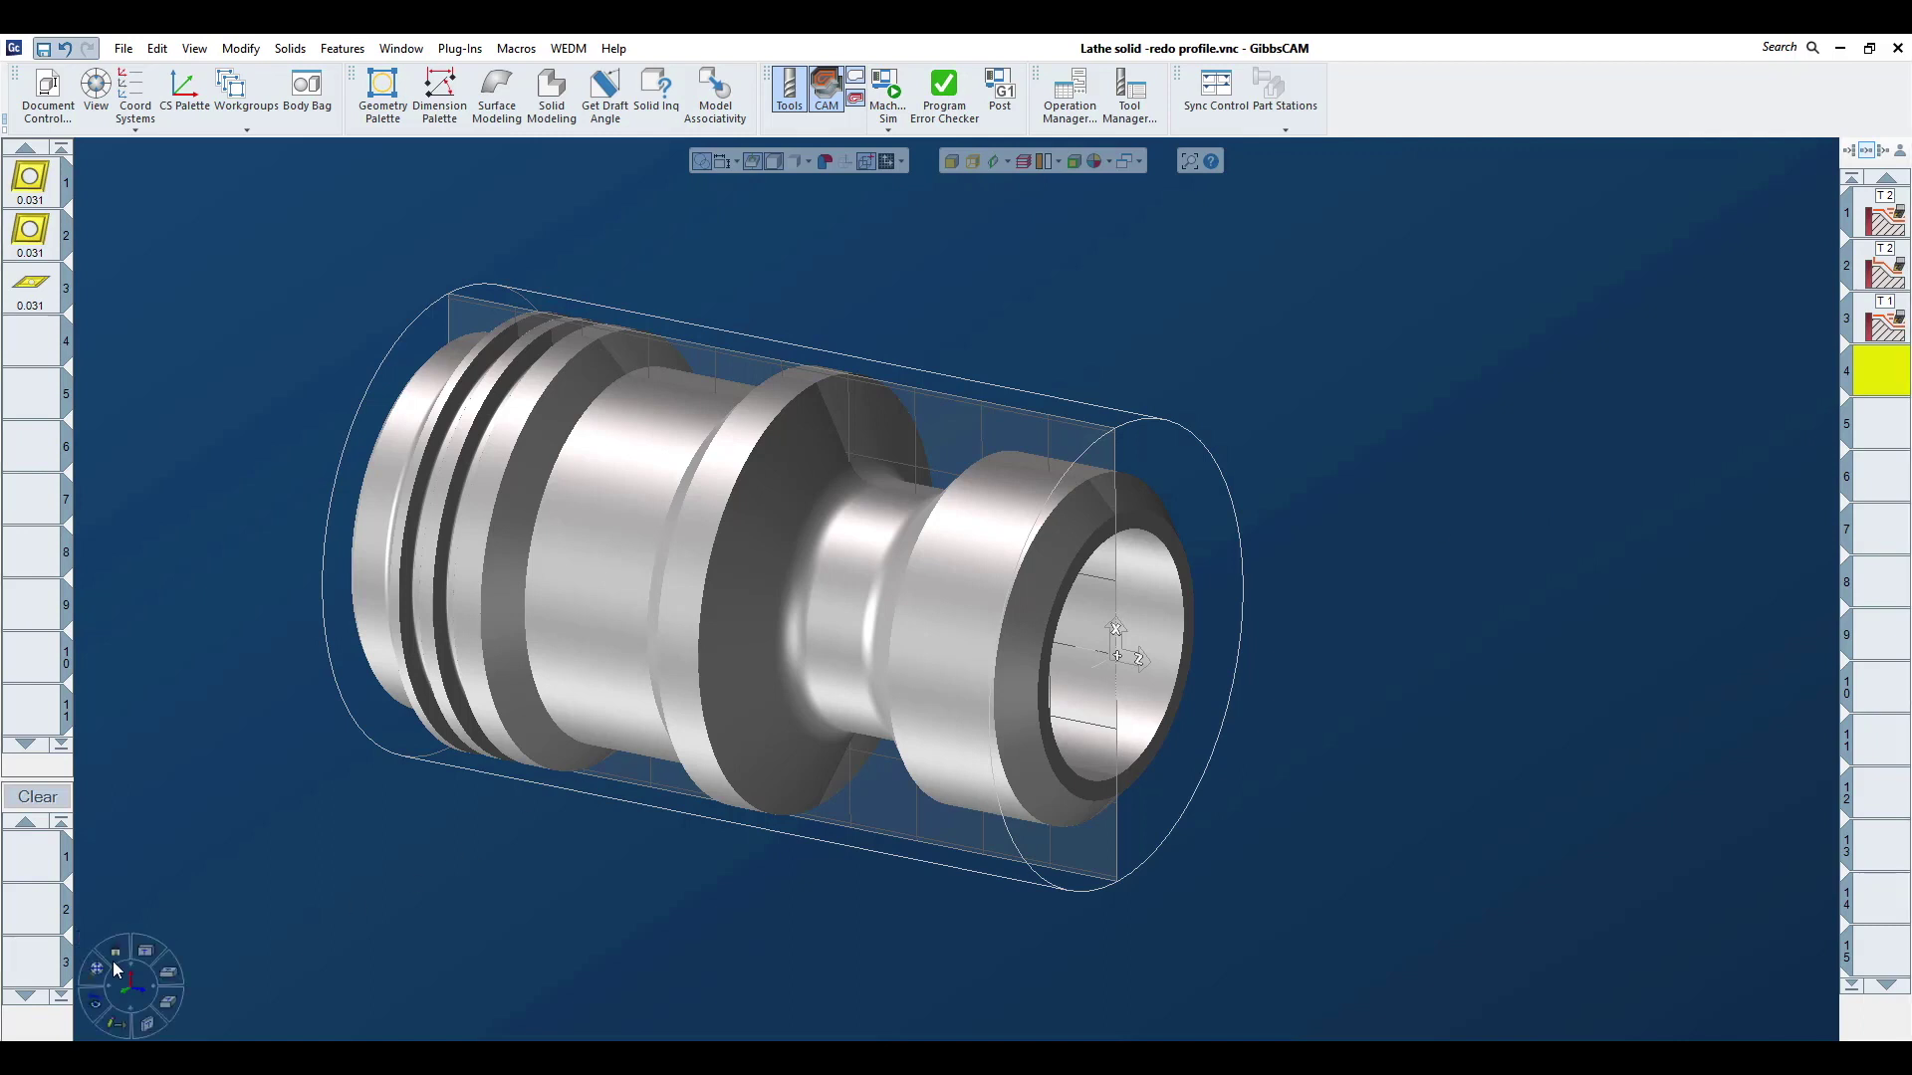
- Turn on Slice Spun Body profiling of the solid in the flat XZ view
click(116, 952)
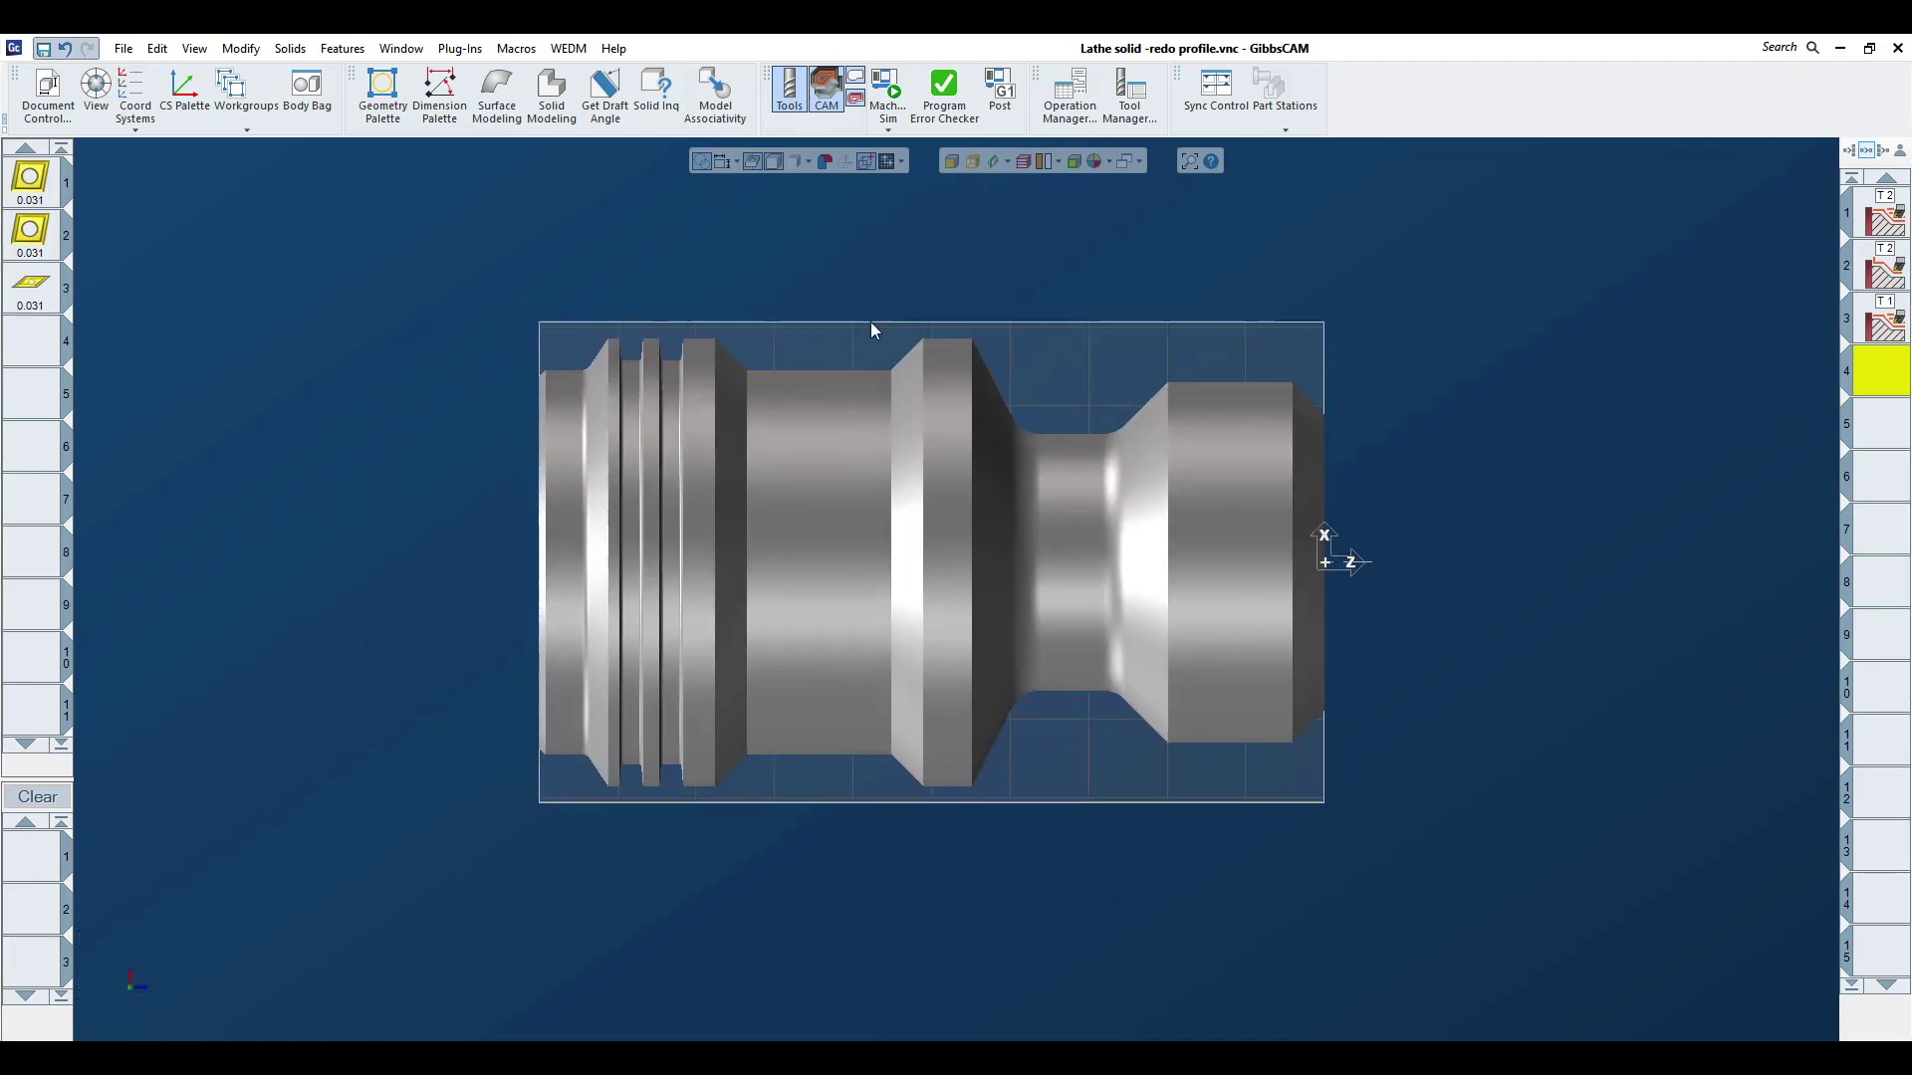
click(1009, 163)
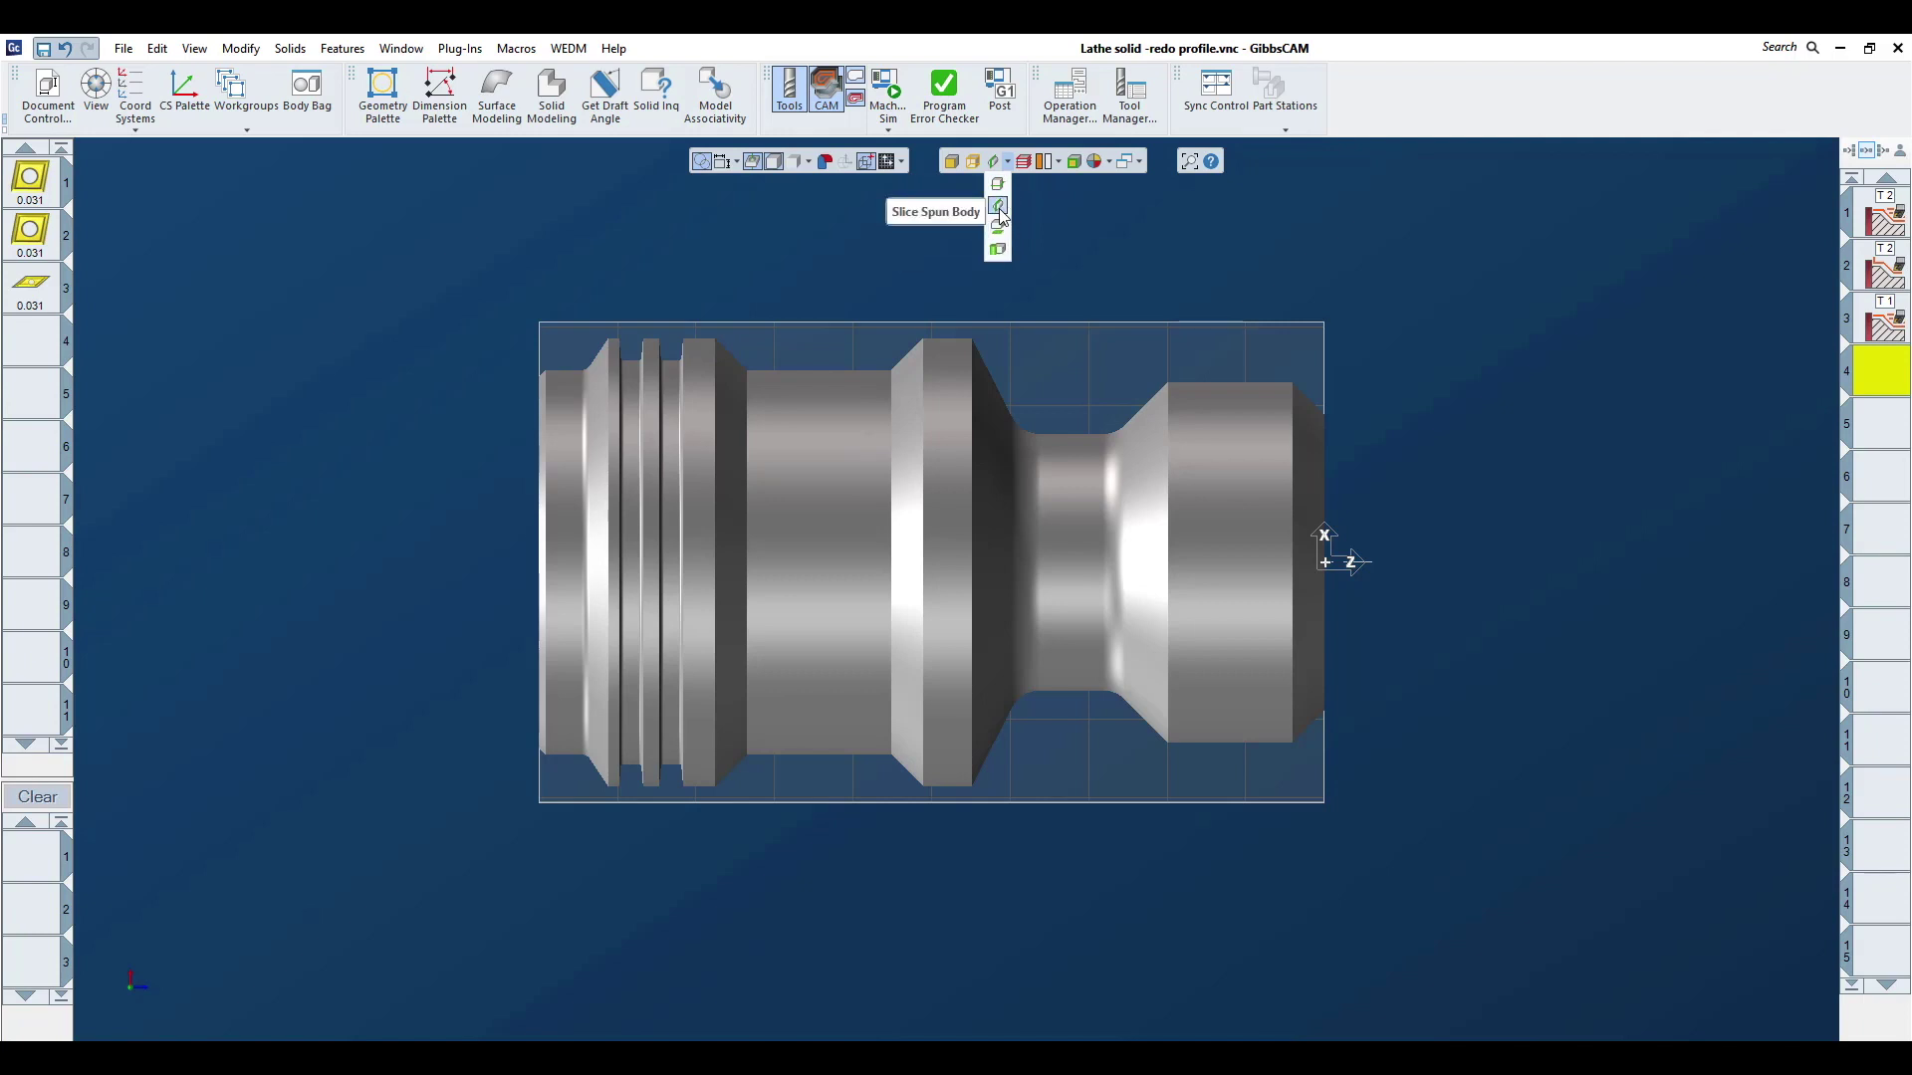
click(1000, 211)
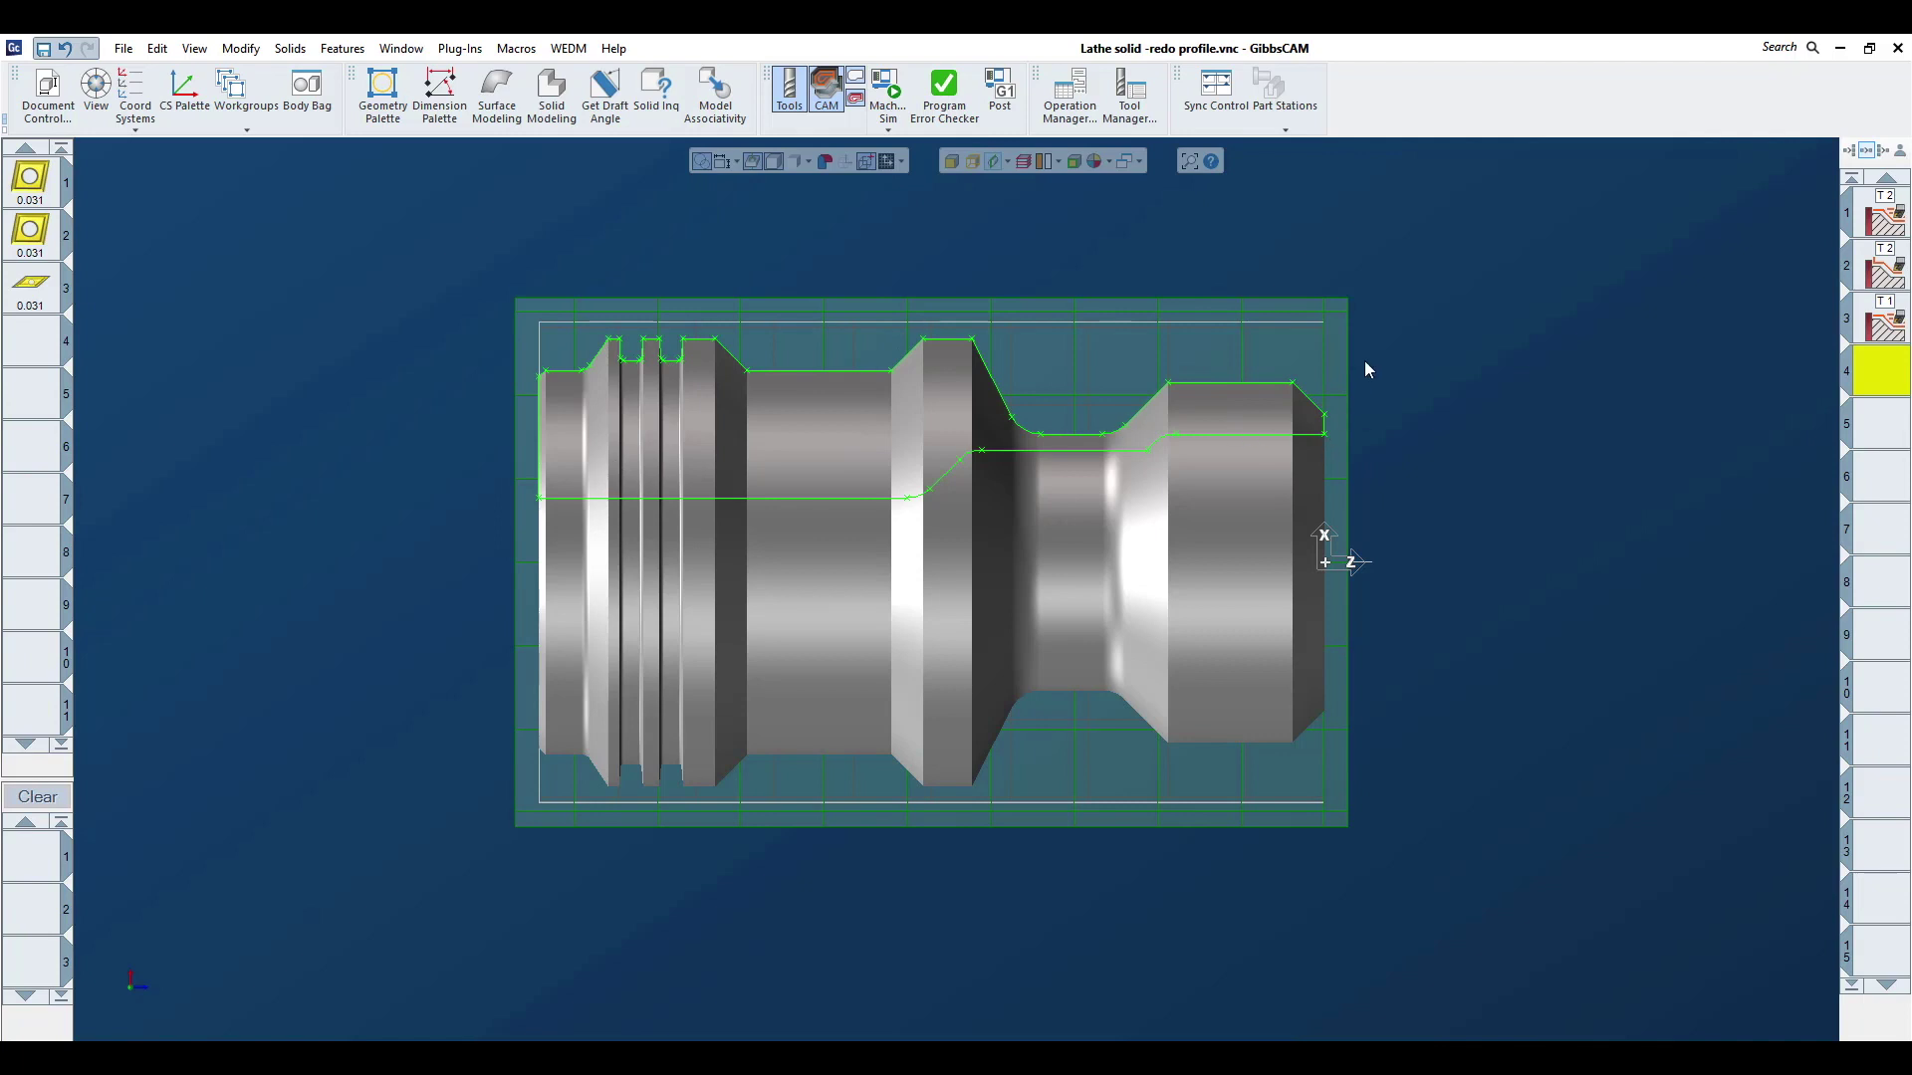
- Load the saved process "rough od _35 deg" and create its toolpath along the outer profile from the neck's front taper to the ring beside the grooves
right_click(32, 858)
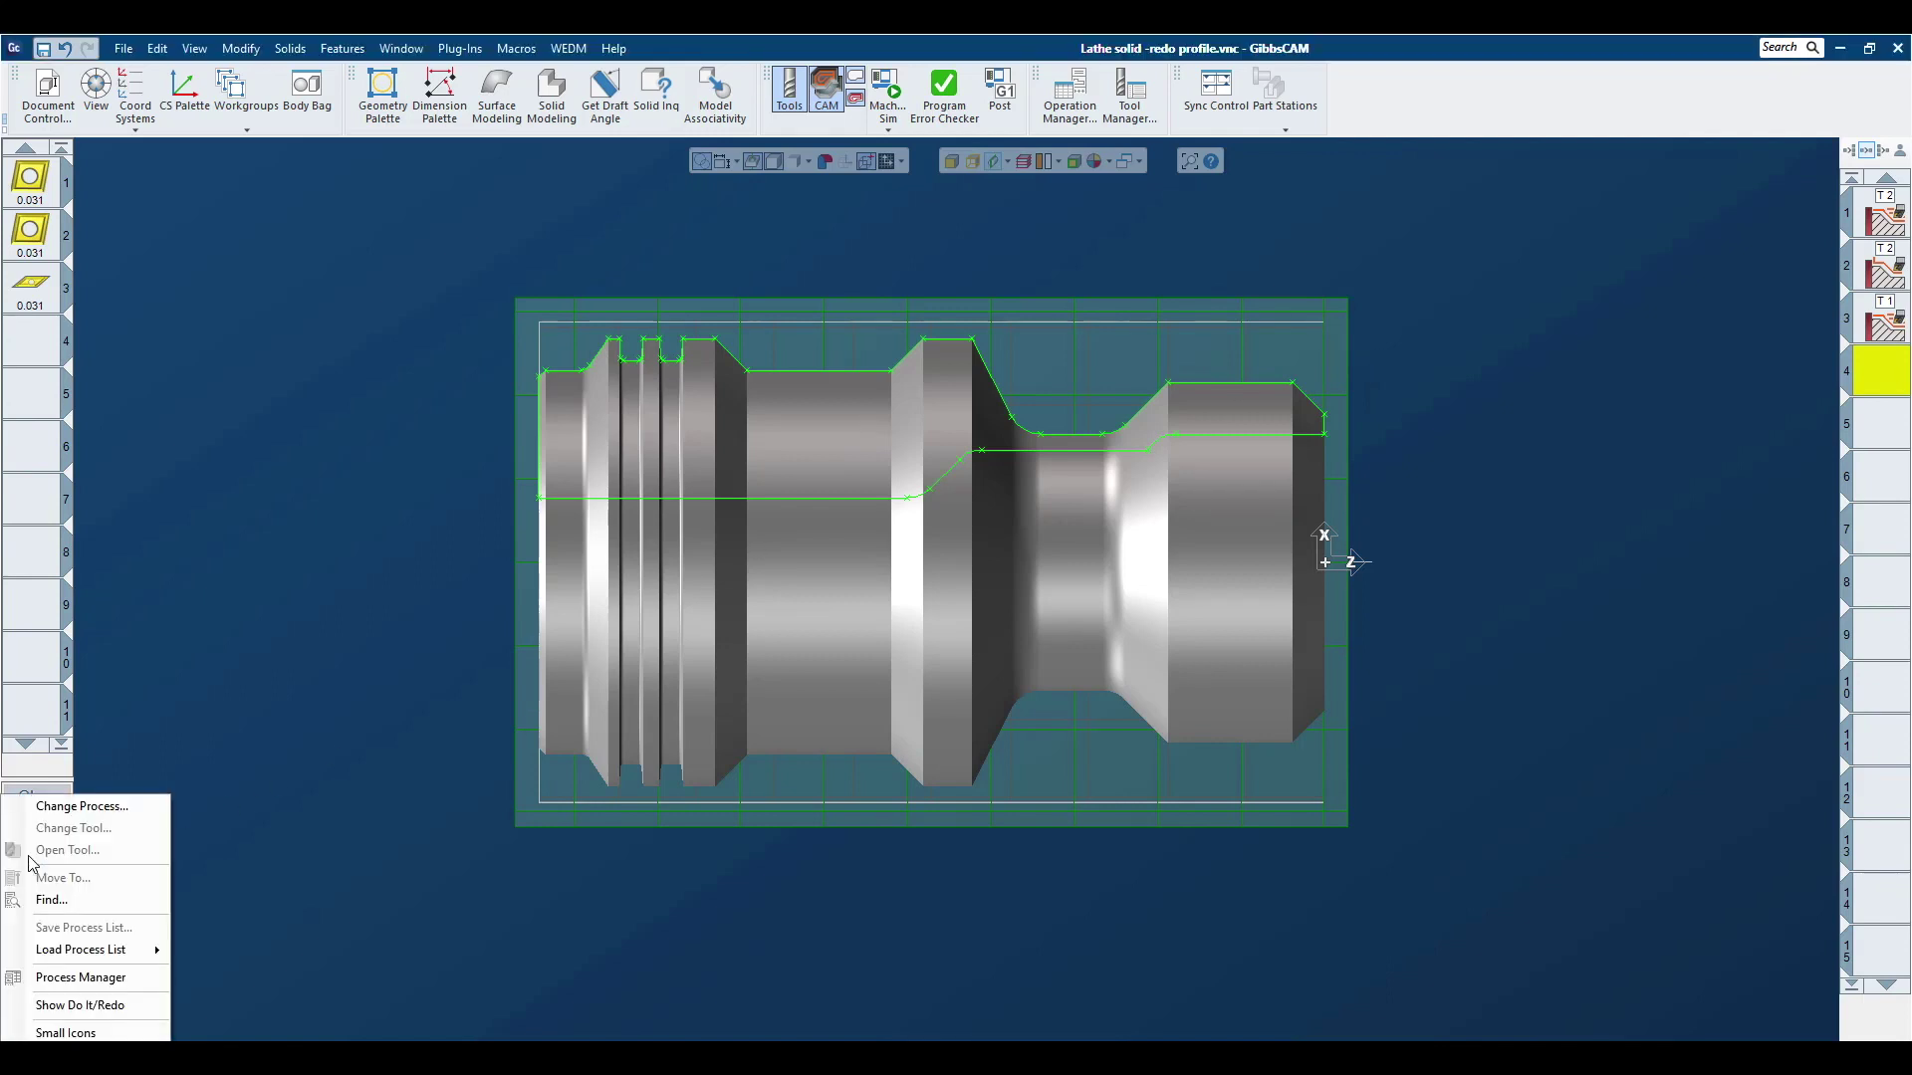
mouse_move(82, 956)
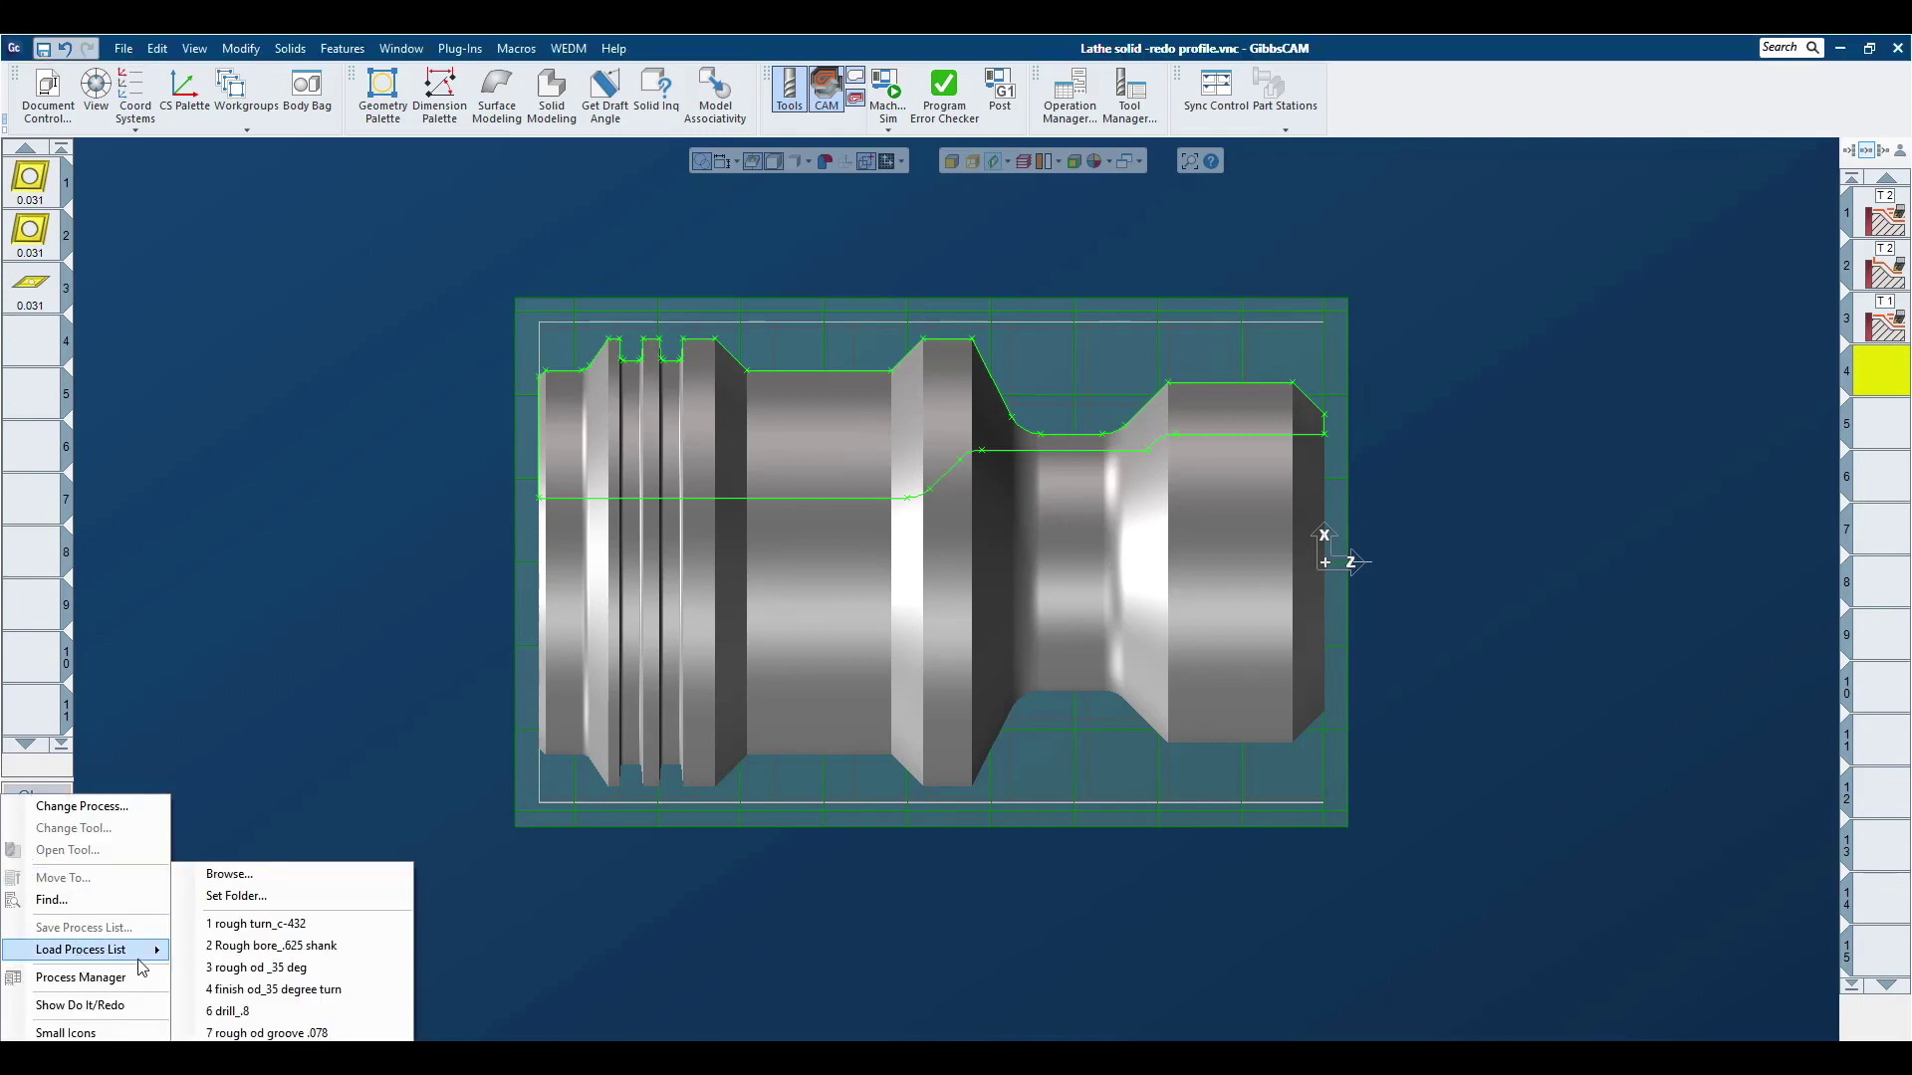
click(255, 967)
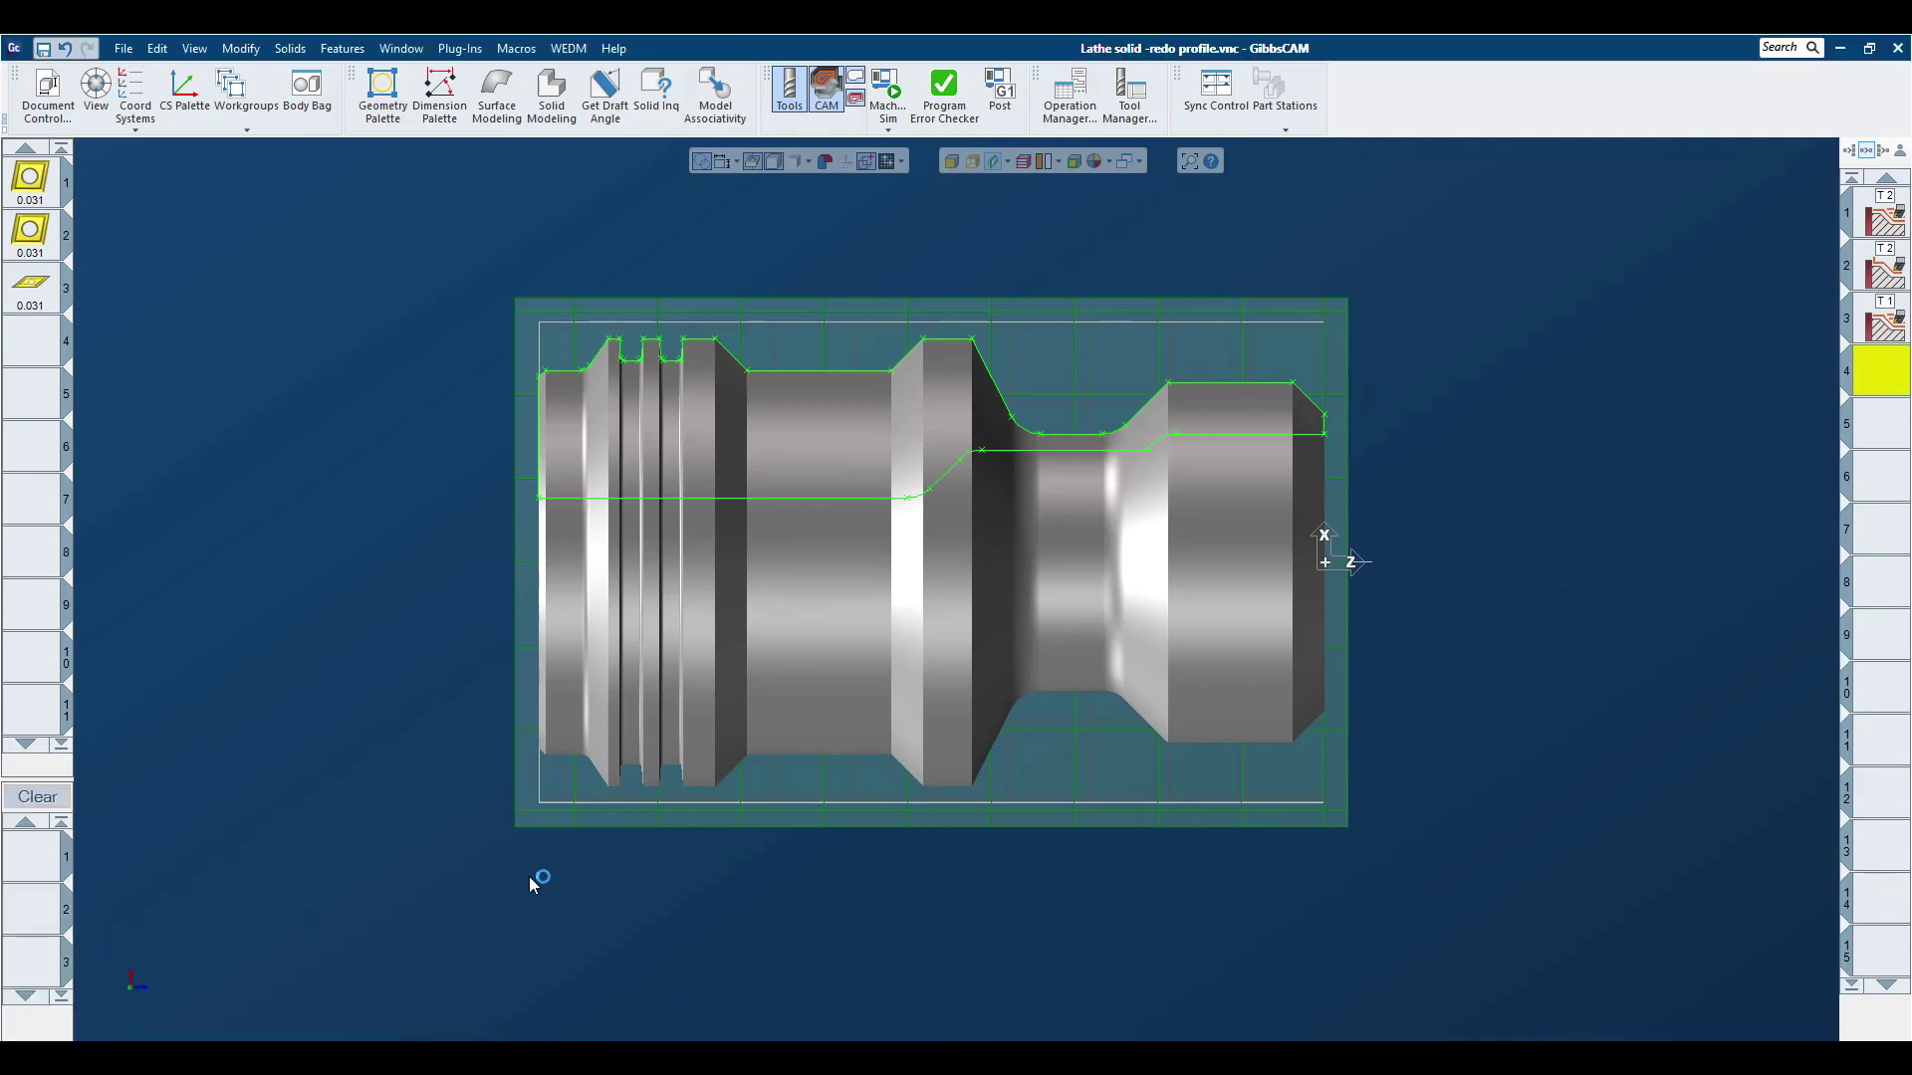
double_click(1129, 416)
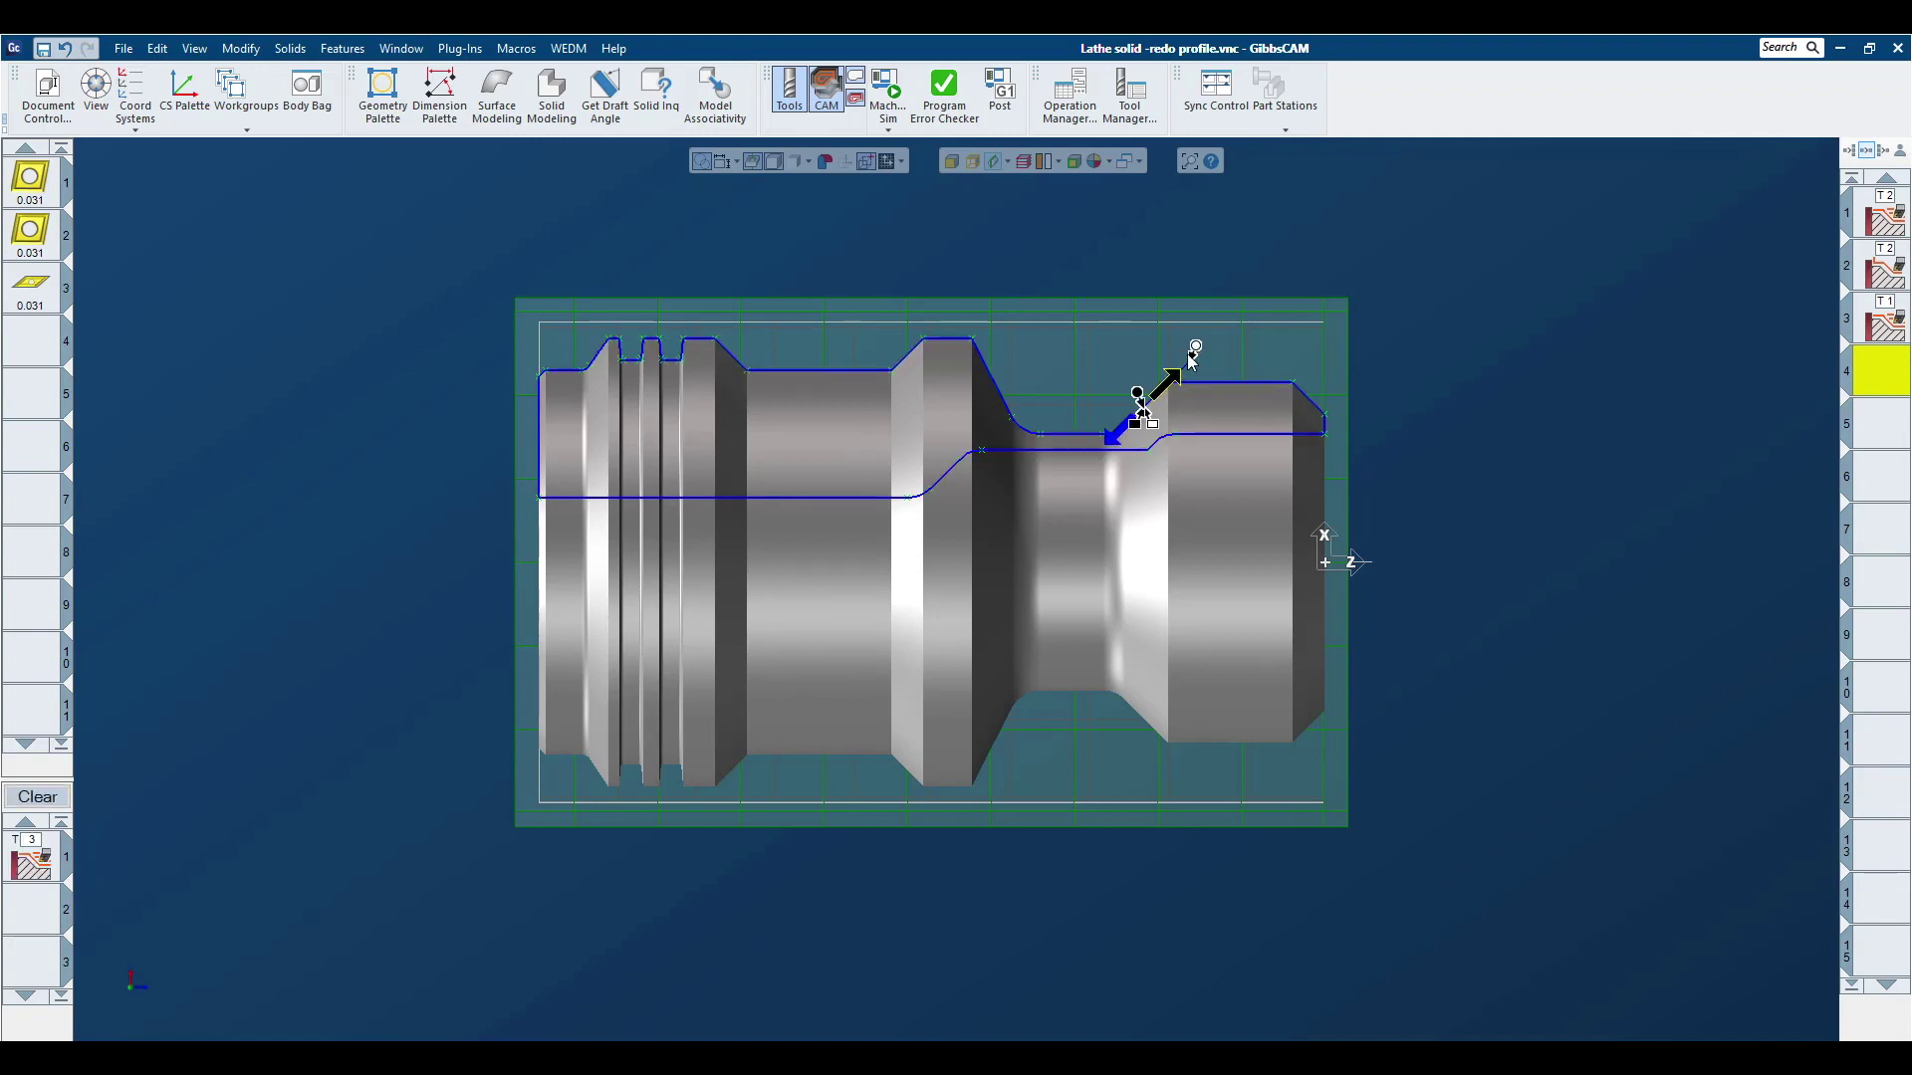
shift+double_click(694, 337)
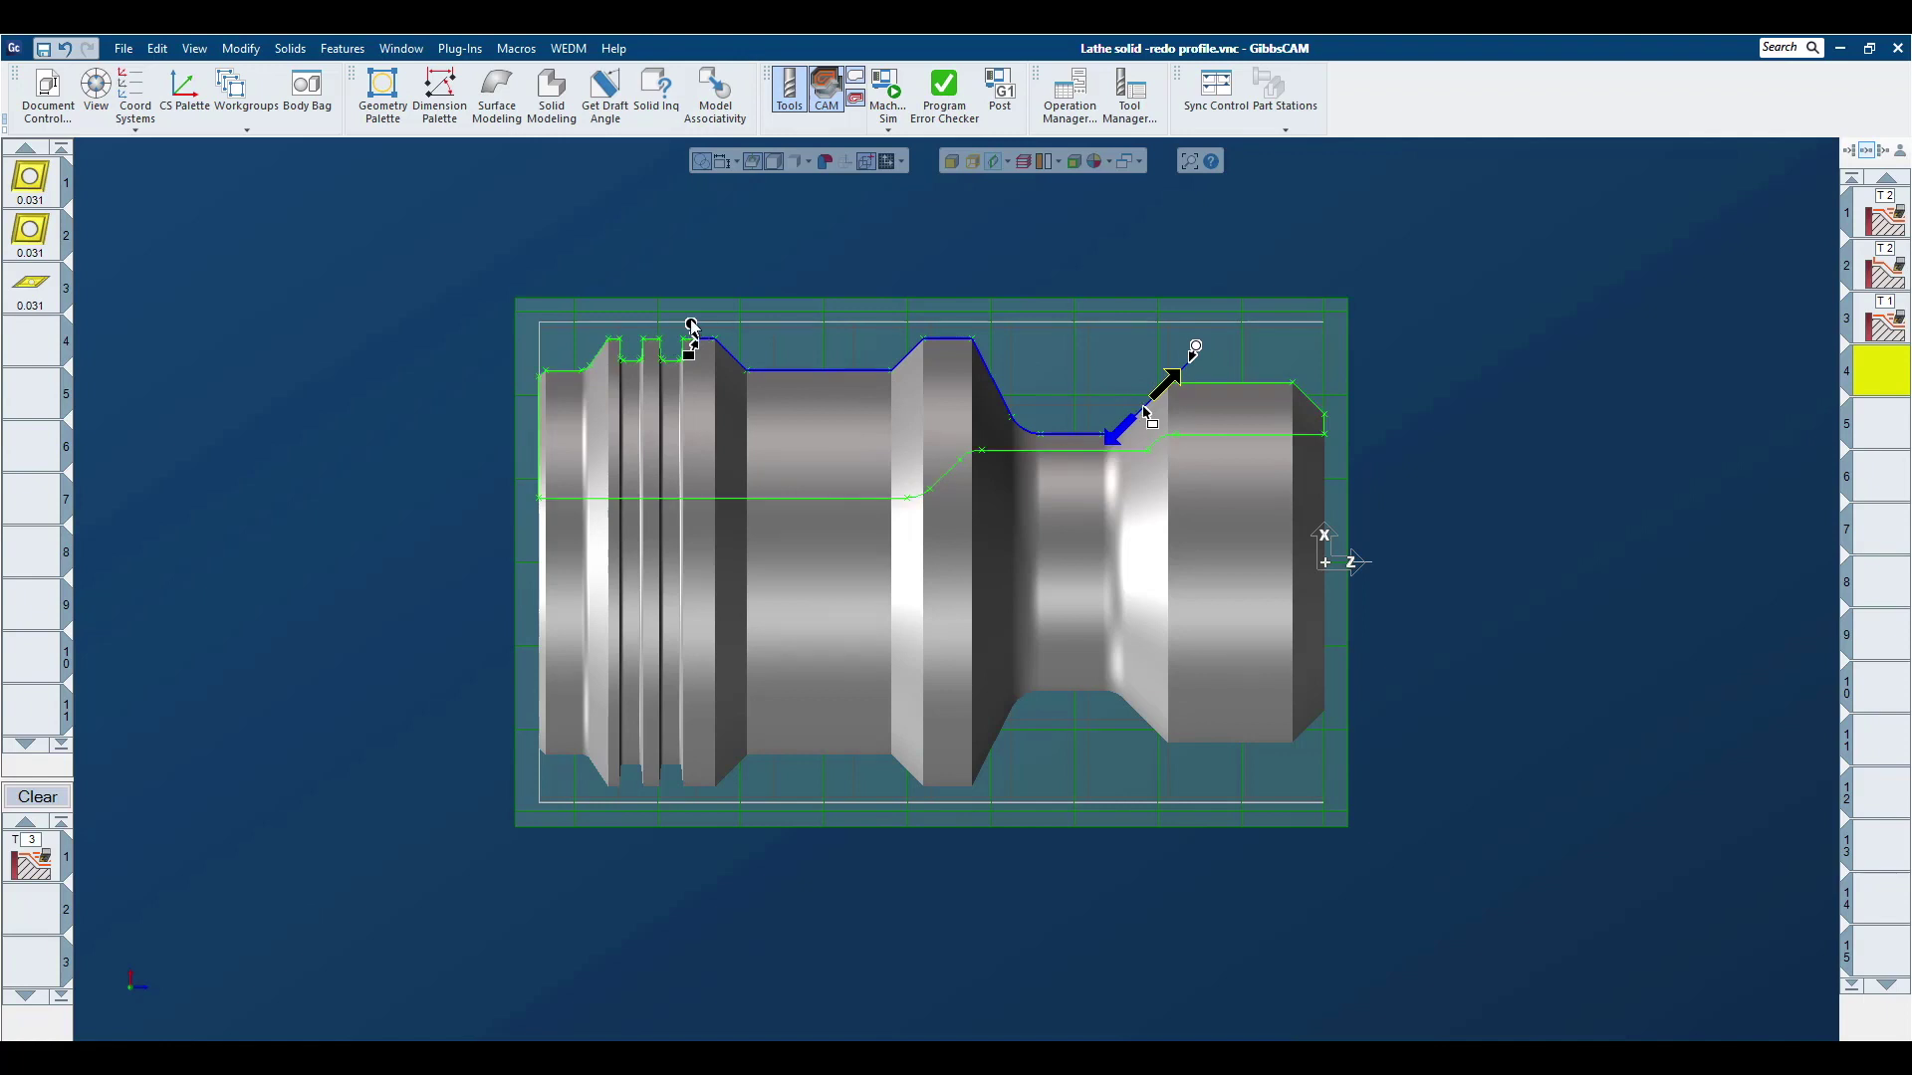
click(849, 213)
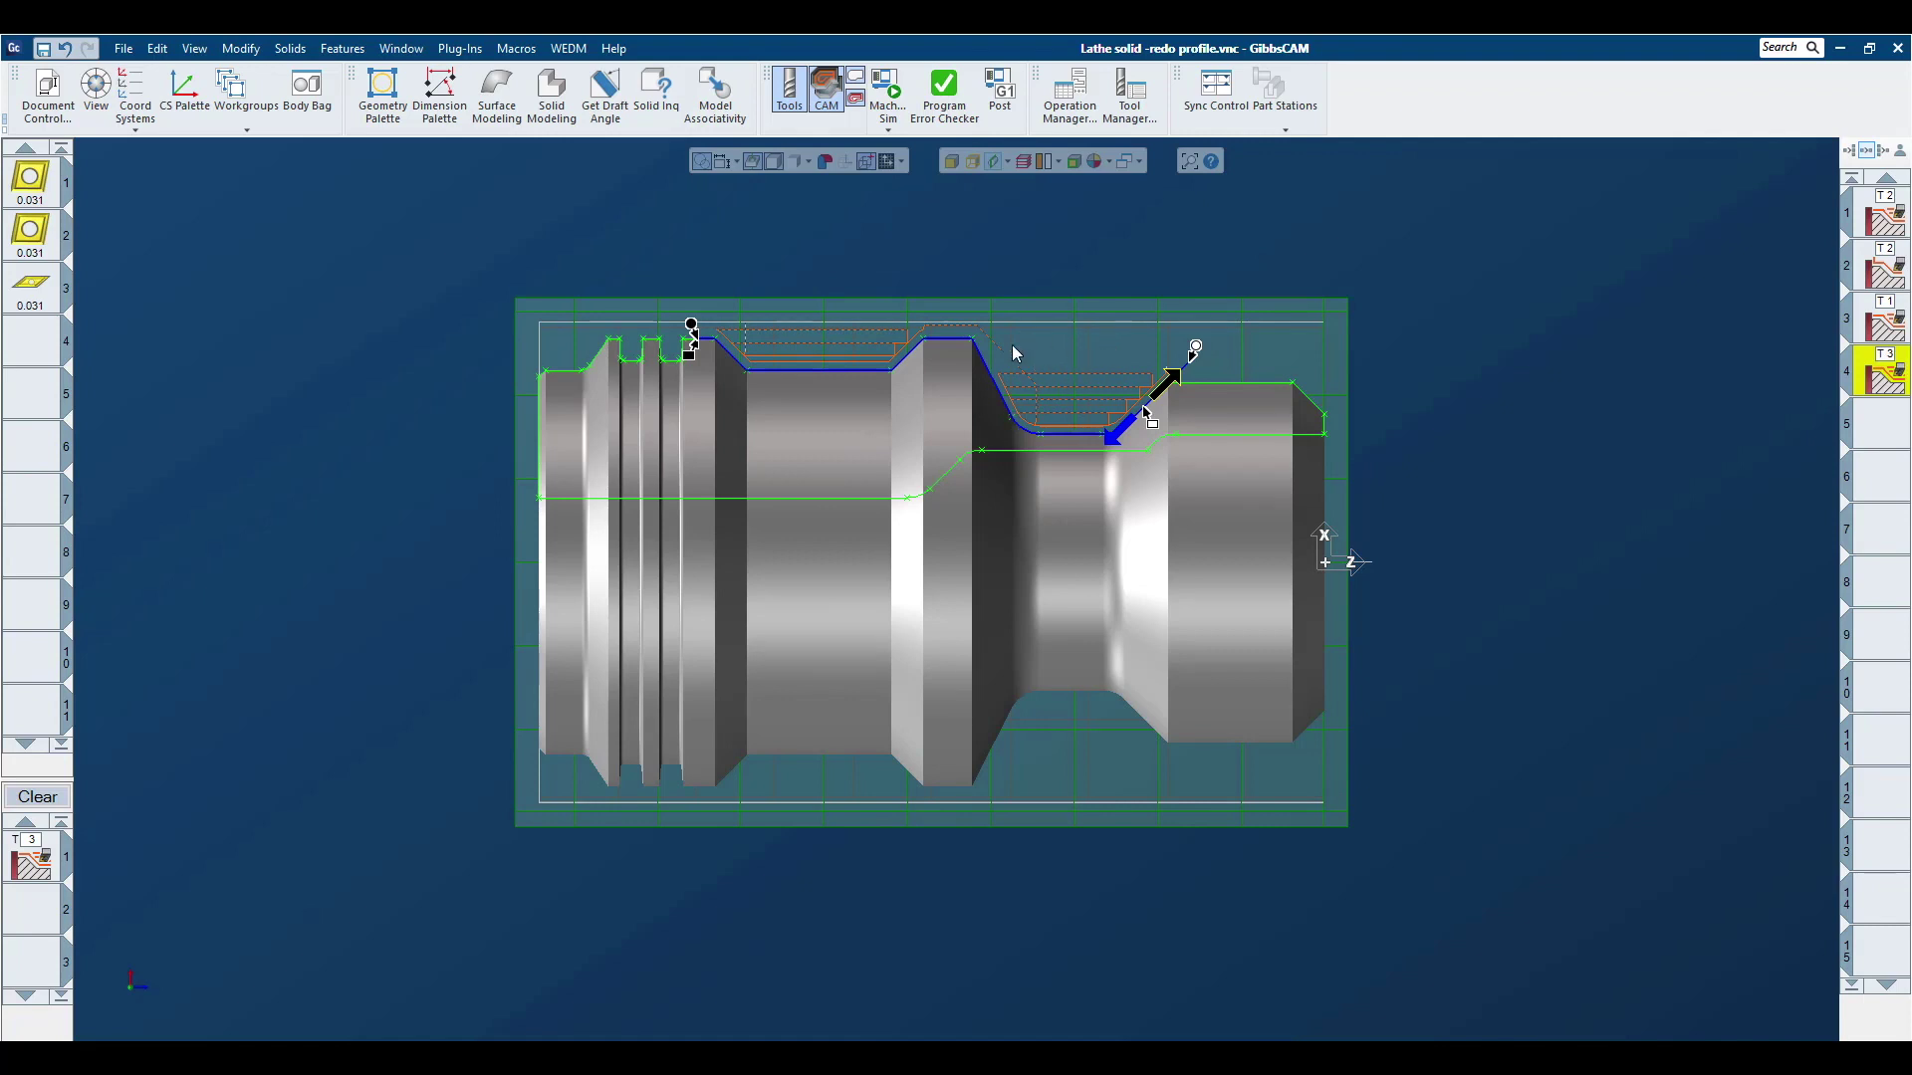
- Clear the process list and load the saved process "finish od_35 degree turn"
click(37, 796)
right_click(48, 889)
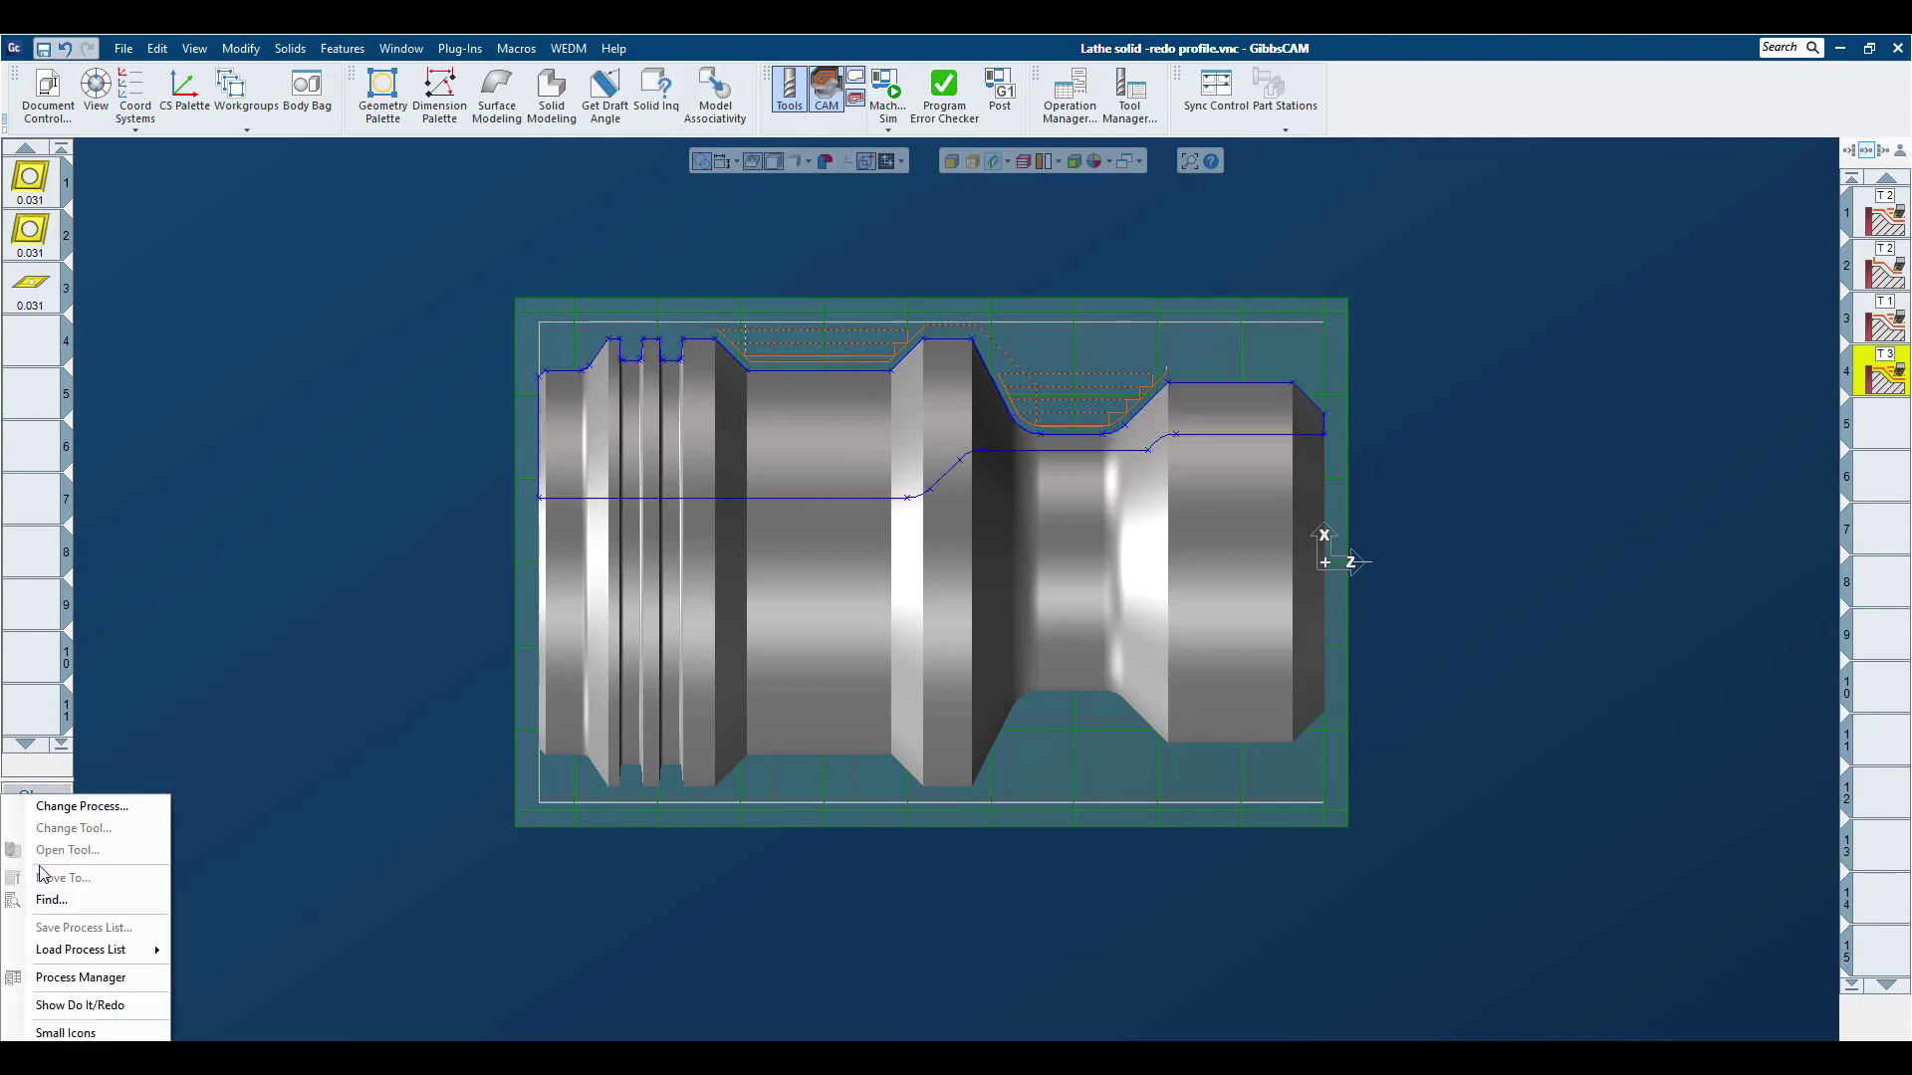
mouse_move(73, 953)
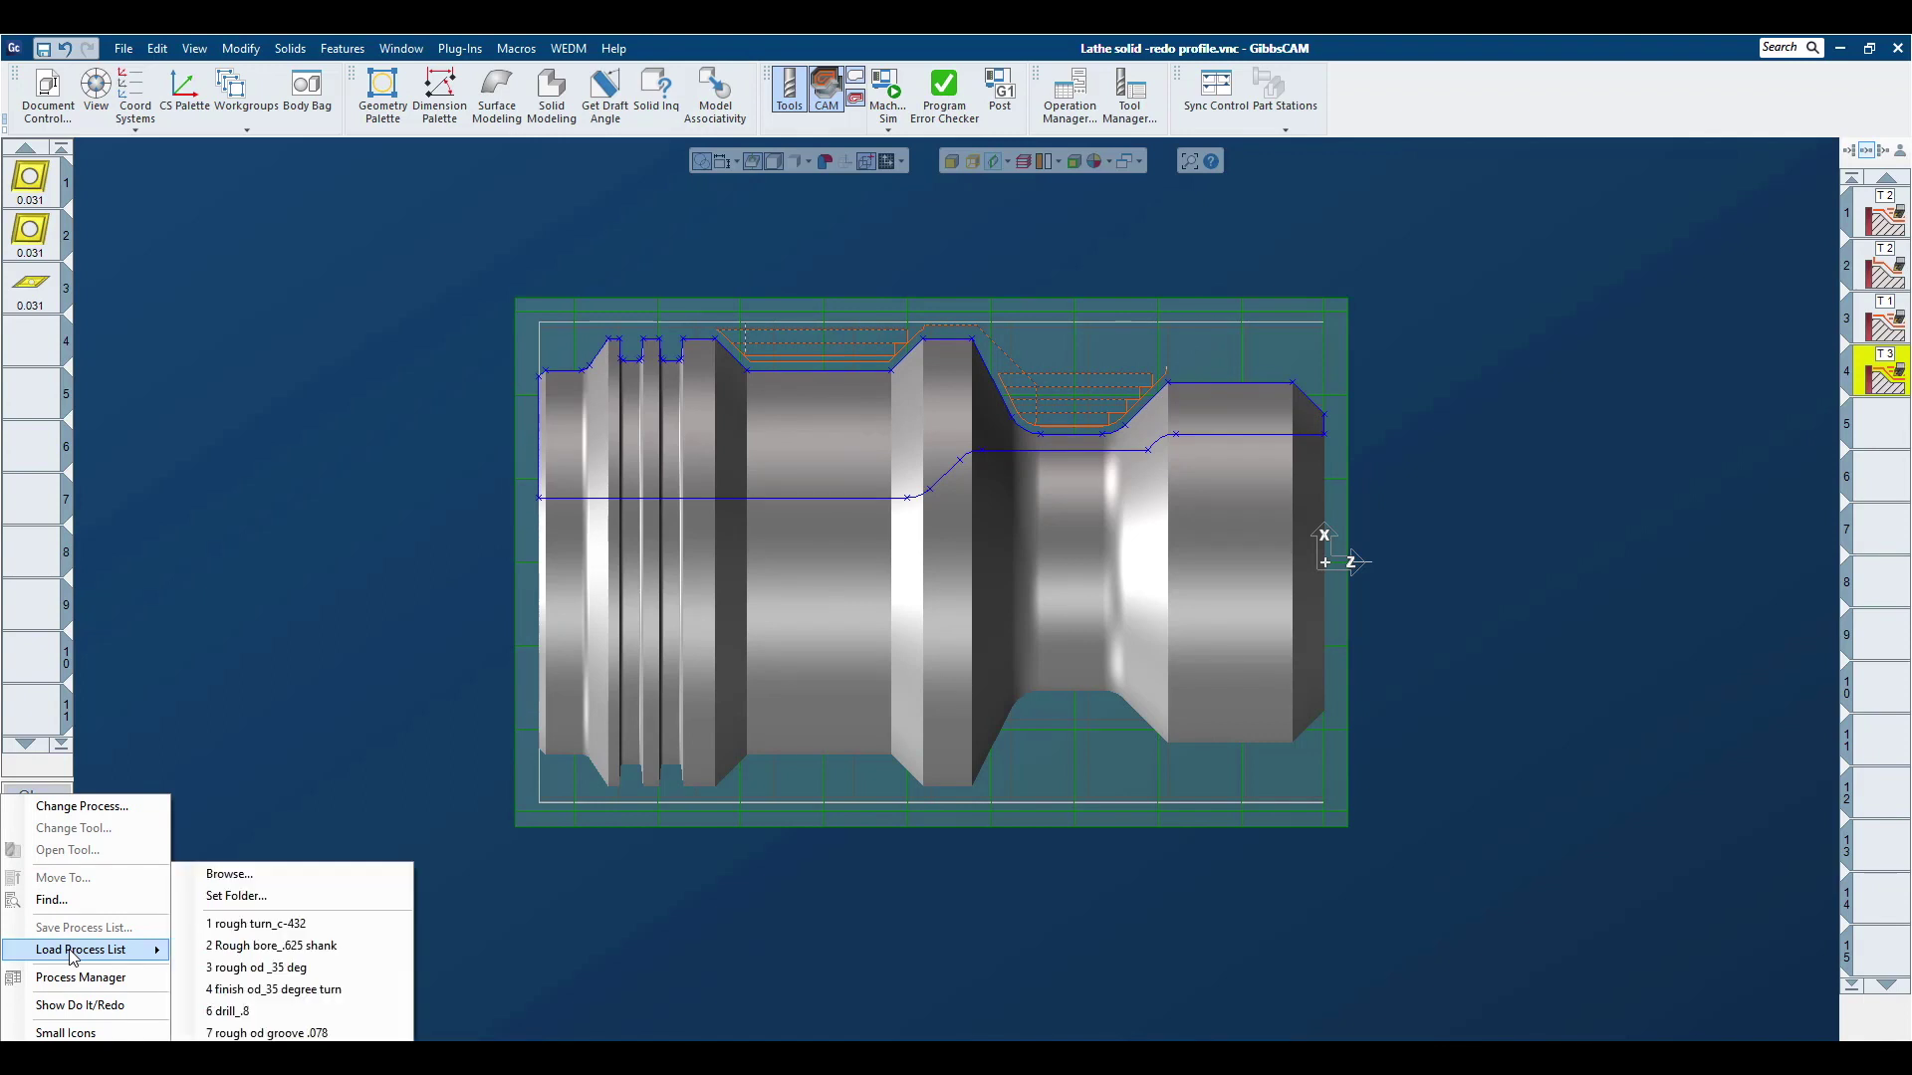
click(273, 990)
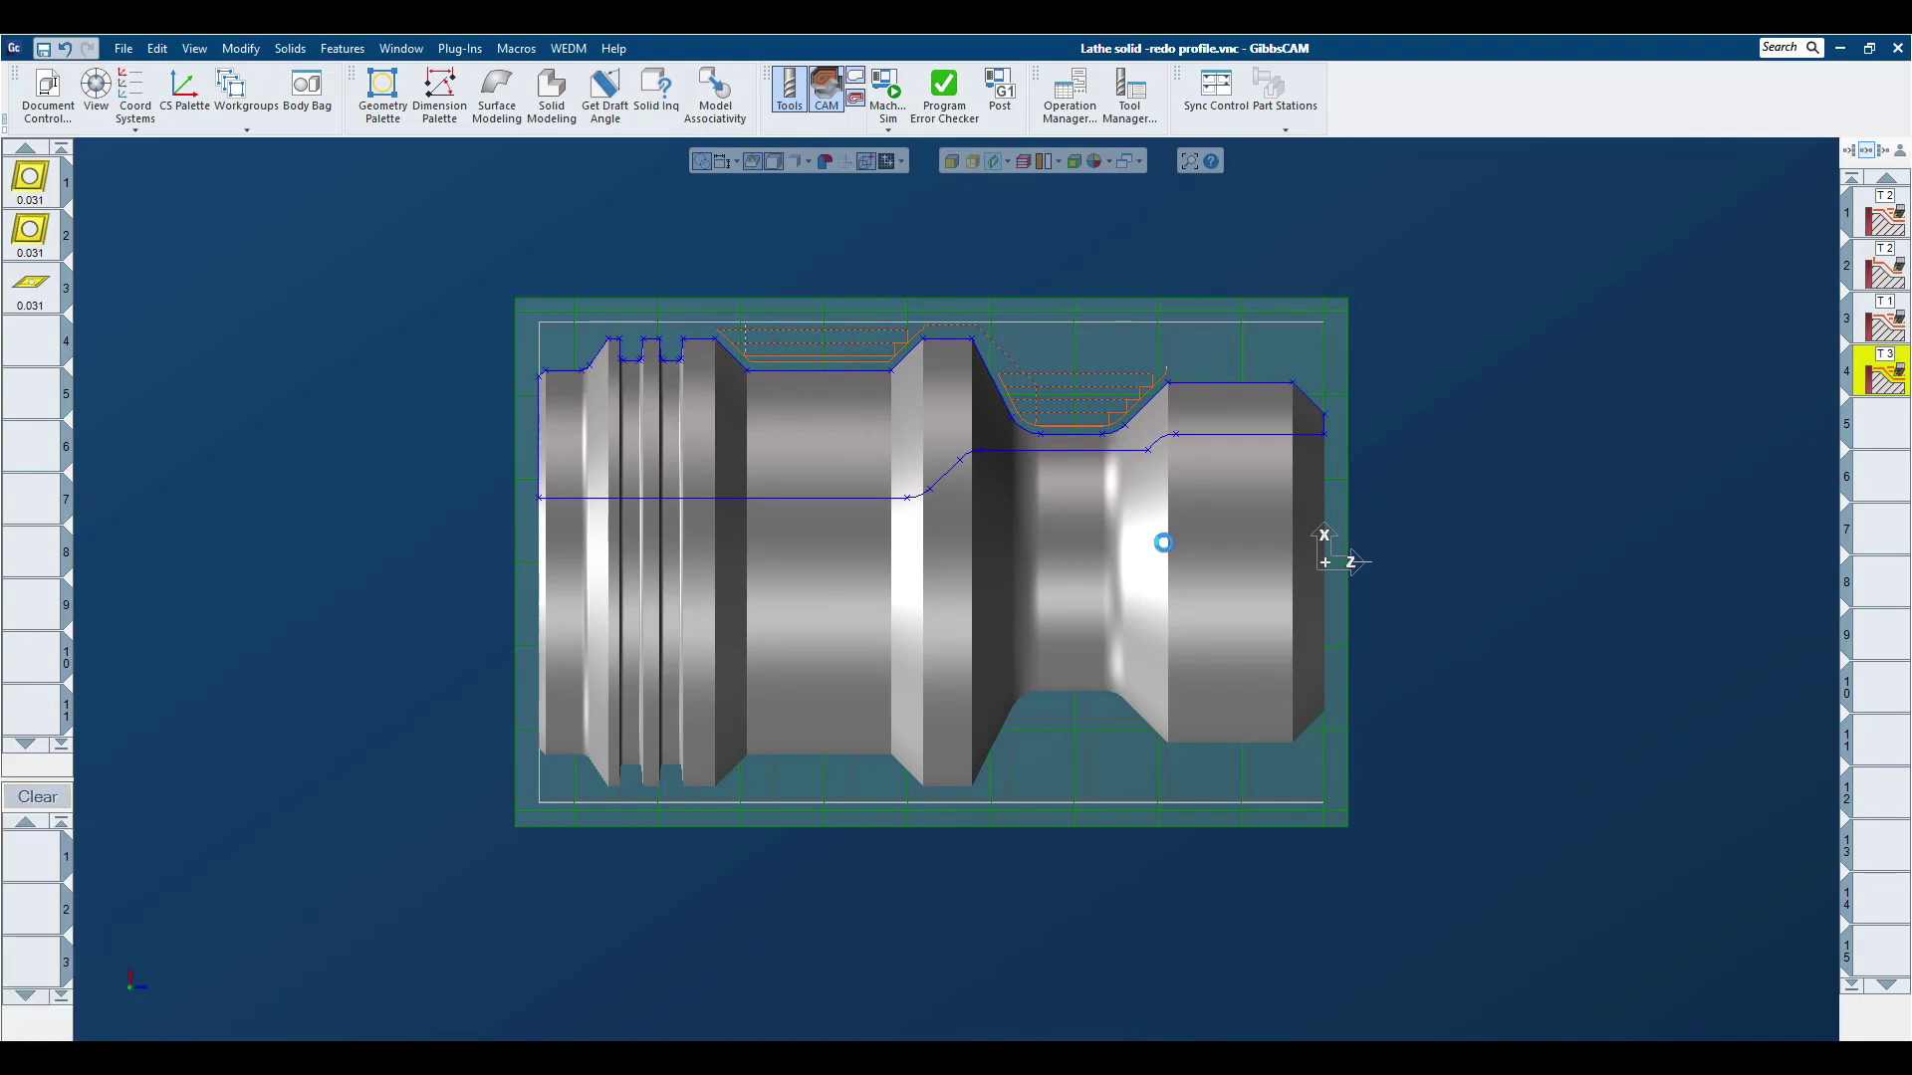
- Mark the outer profile from beyond the front chamfer across the grooves to past the rear face, and create the finishing toolpath
double_click(1310, 396)
click(1301, 385)
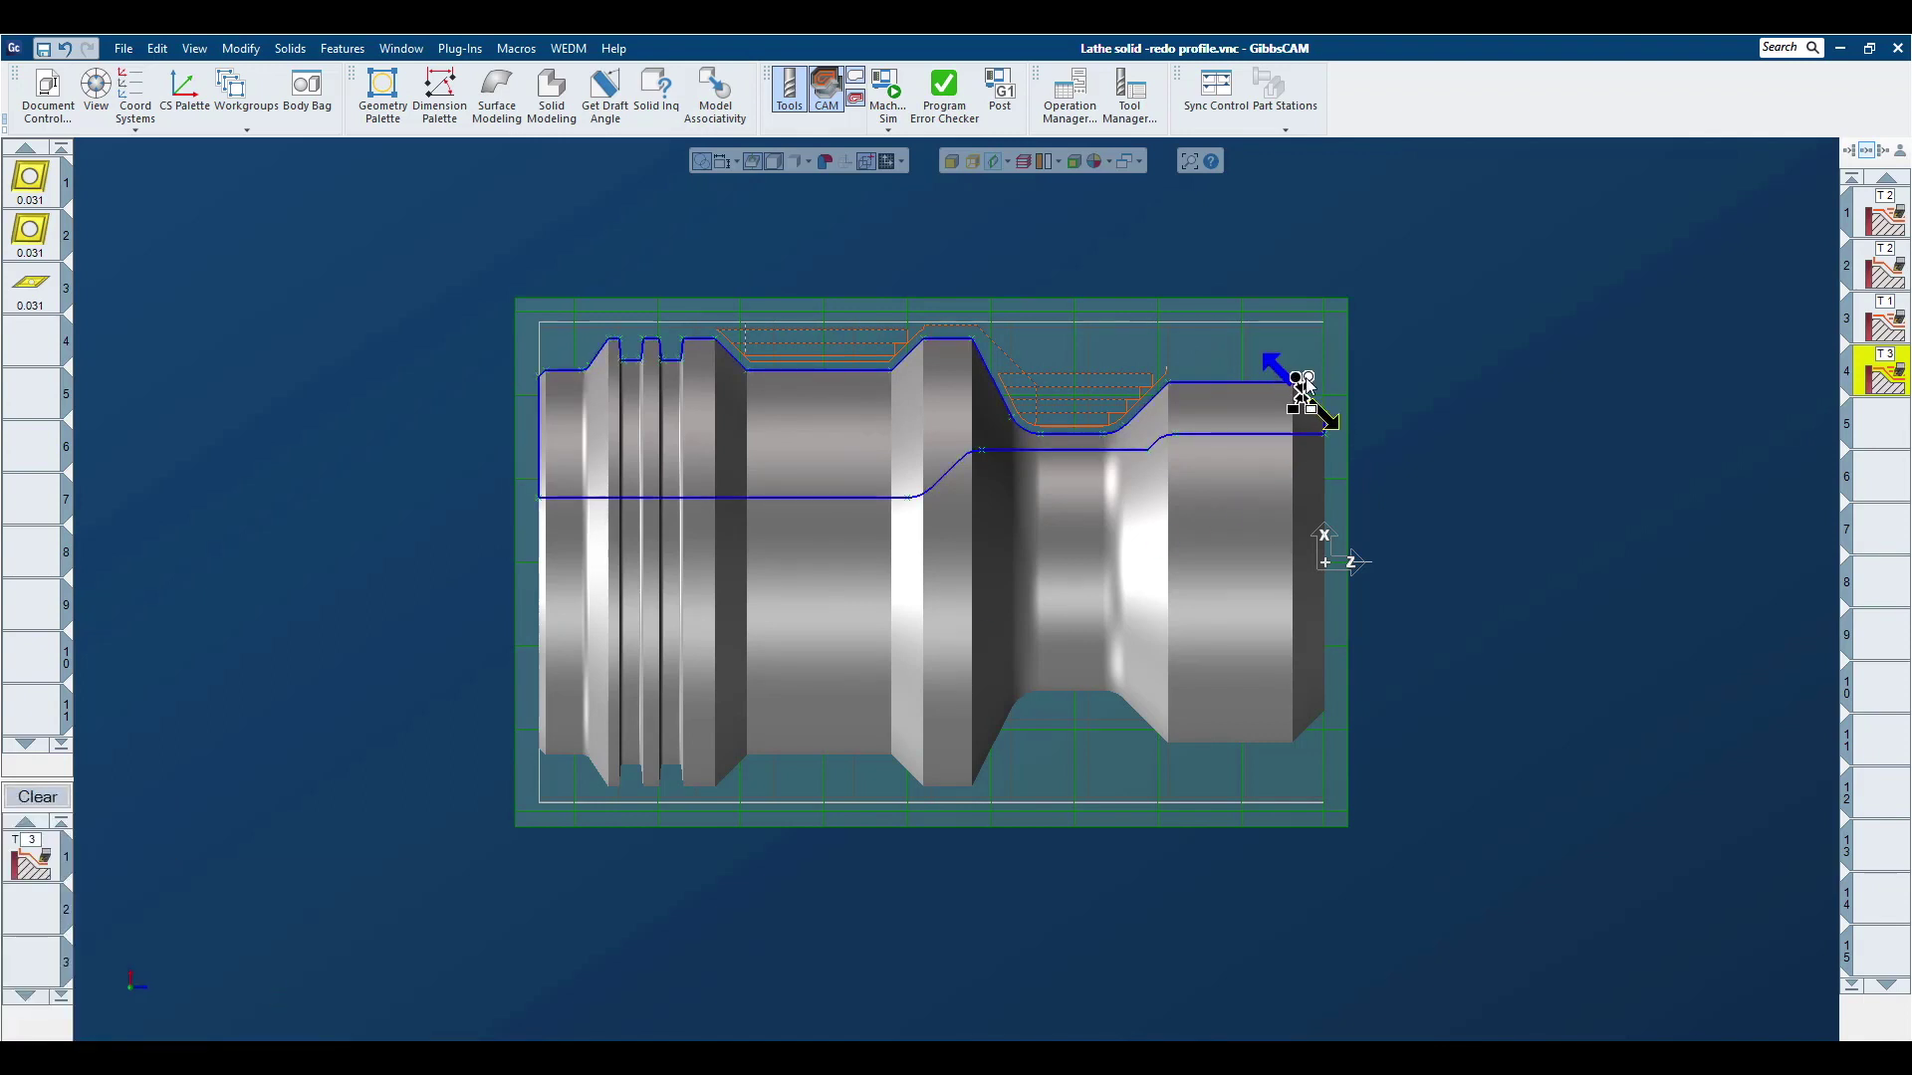
drag(1306, 382, 1354, 423)
click(689, 339)
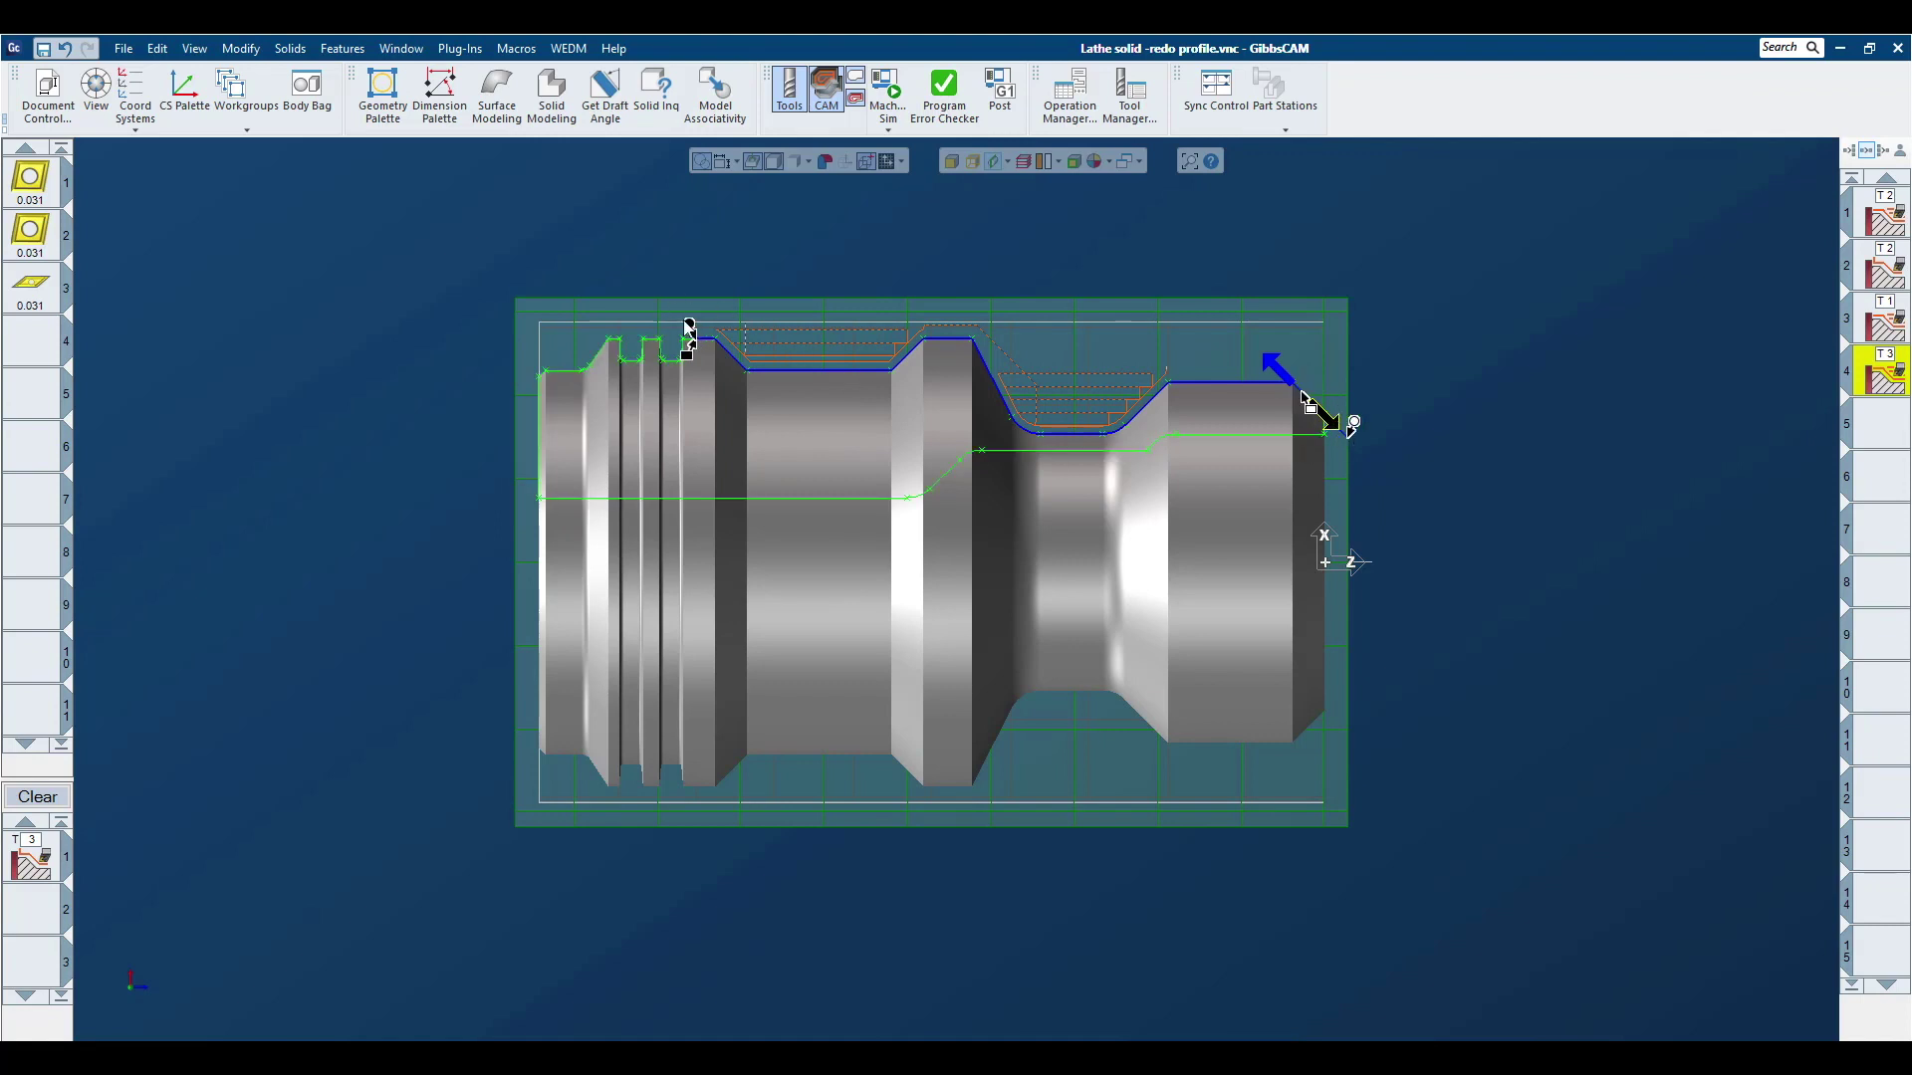
right_click(1129, 245)
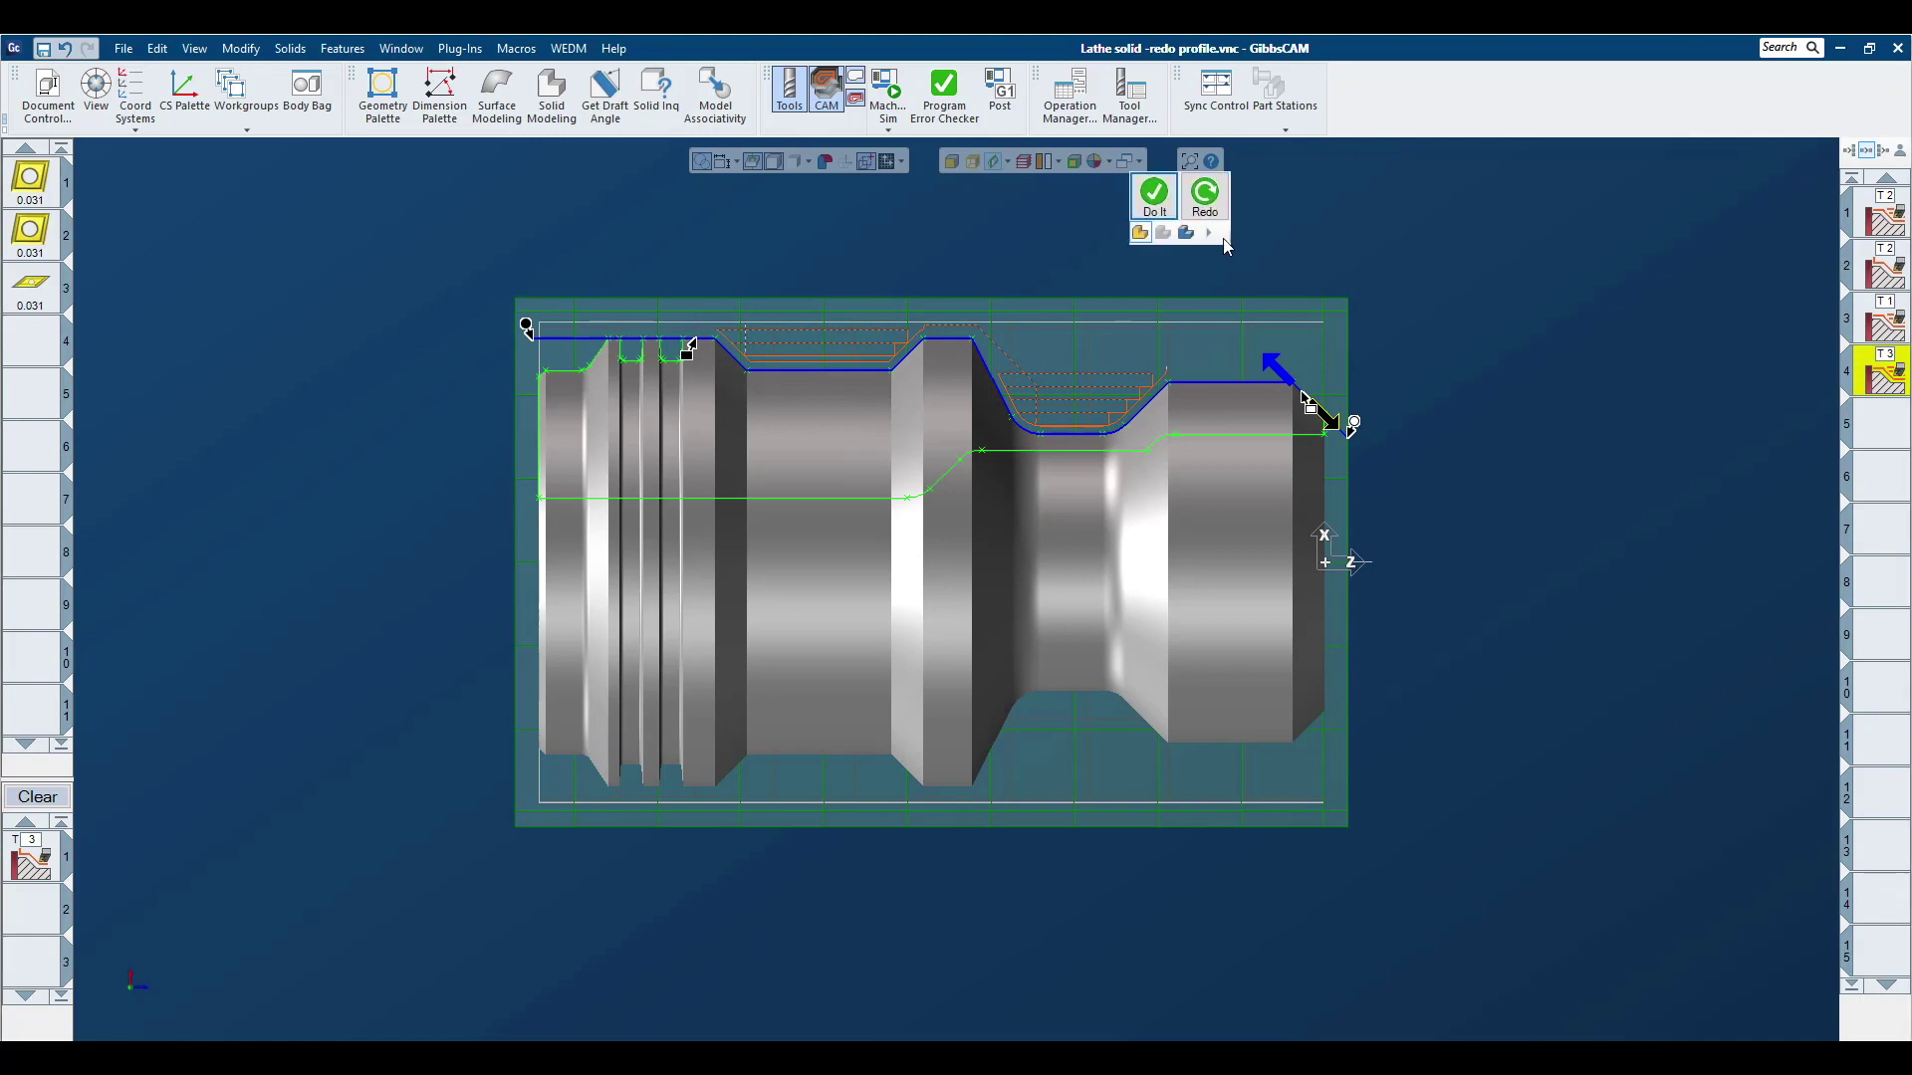
click(1155, 194)
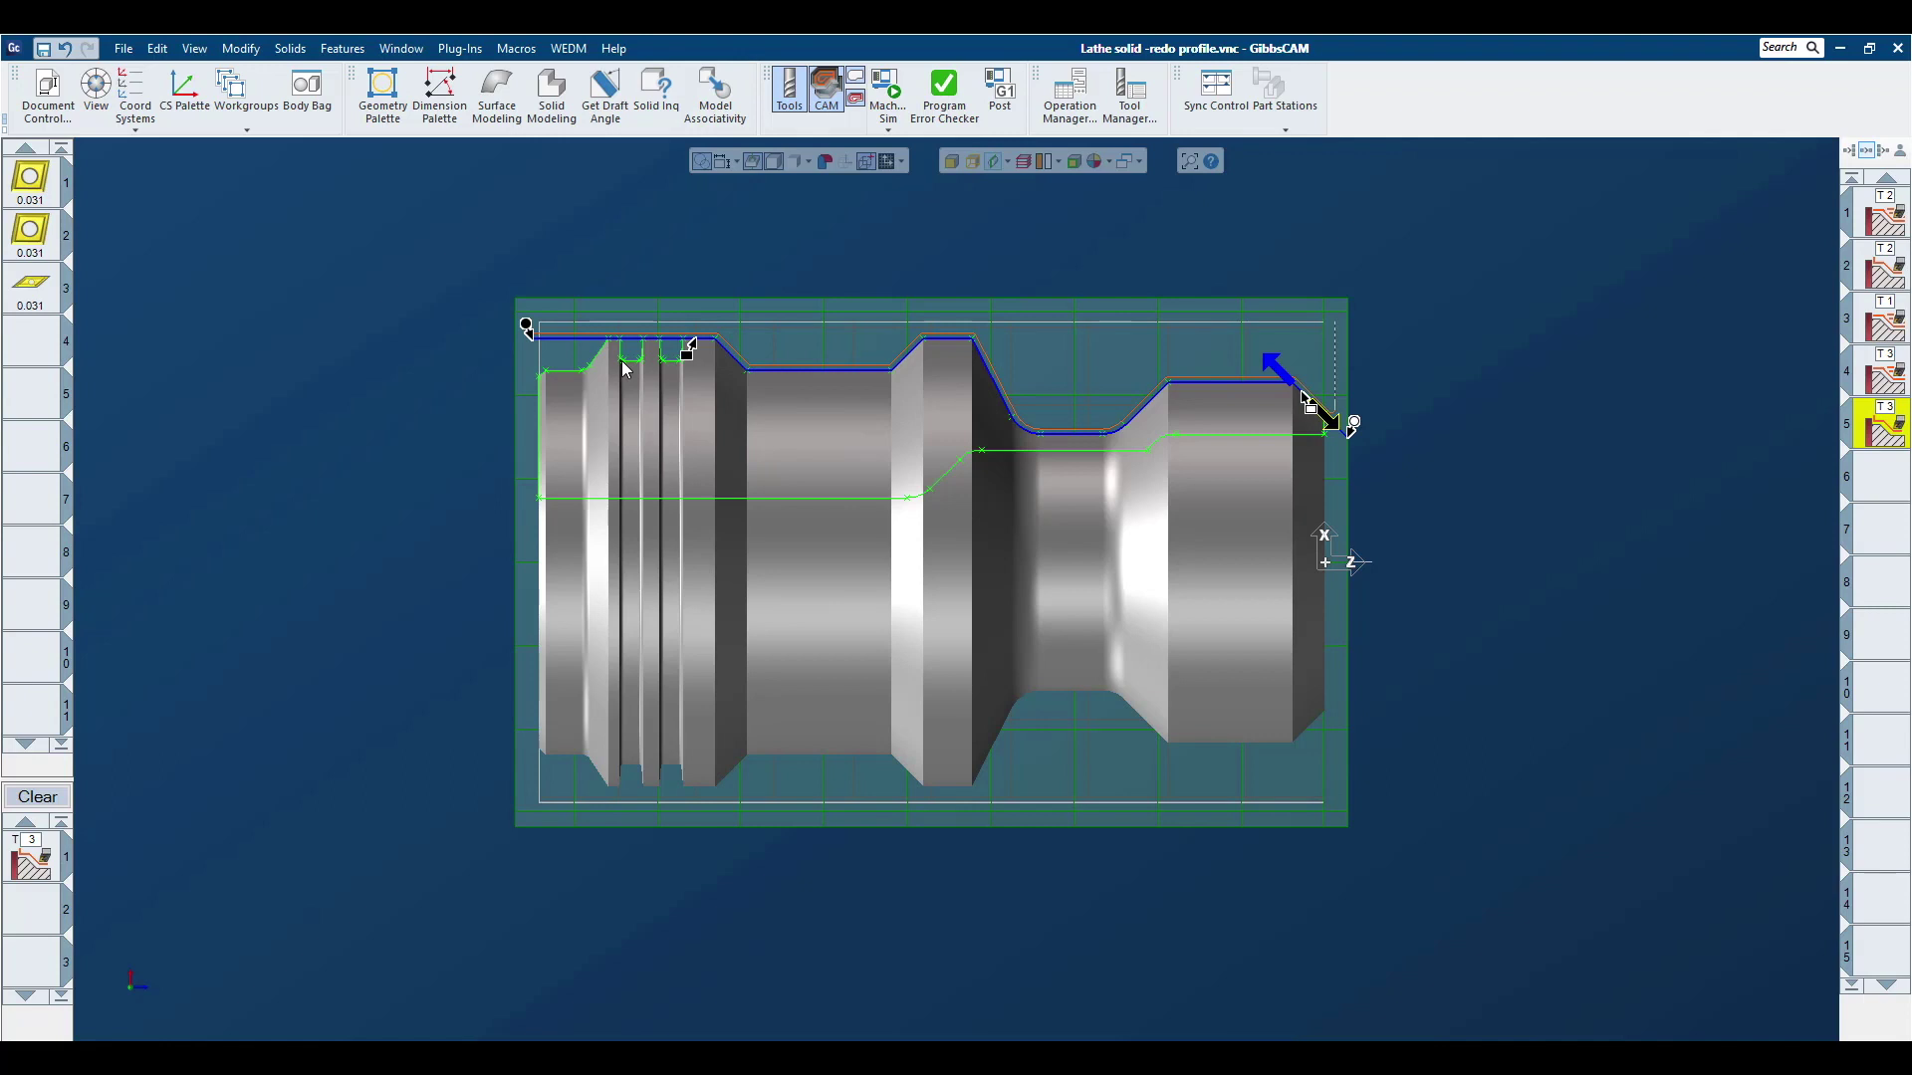
- Run the machine simulation of all turning operations on the stock, then close it
click(895, 94)
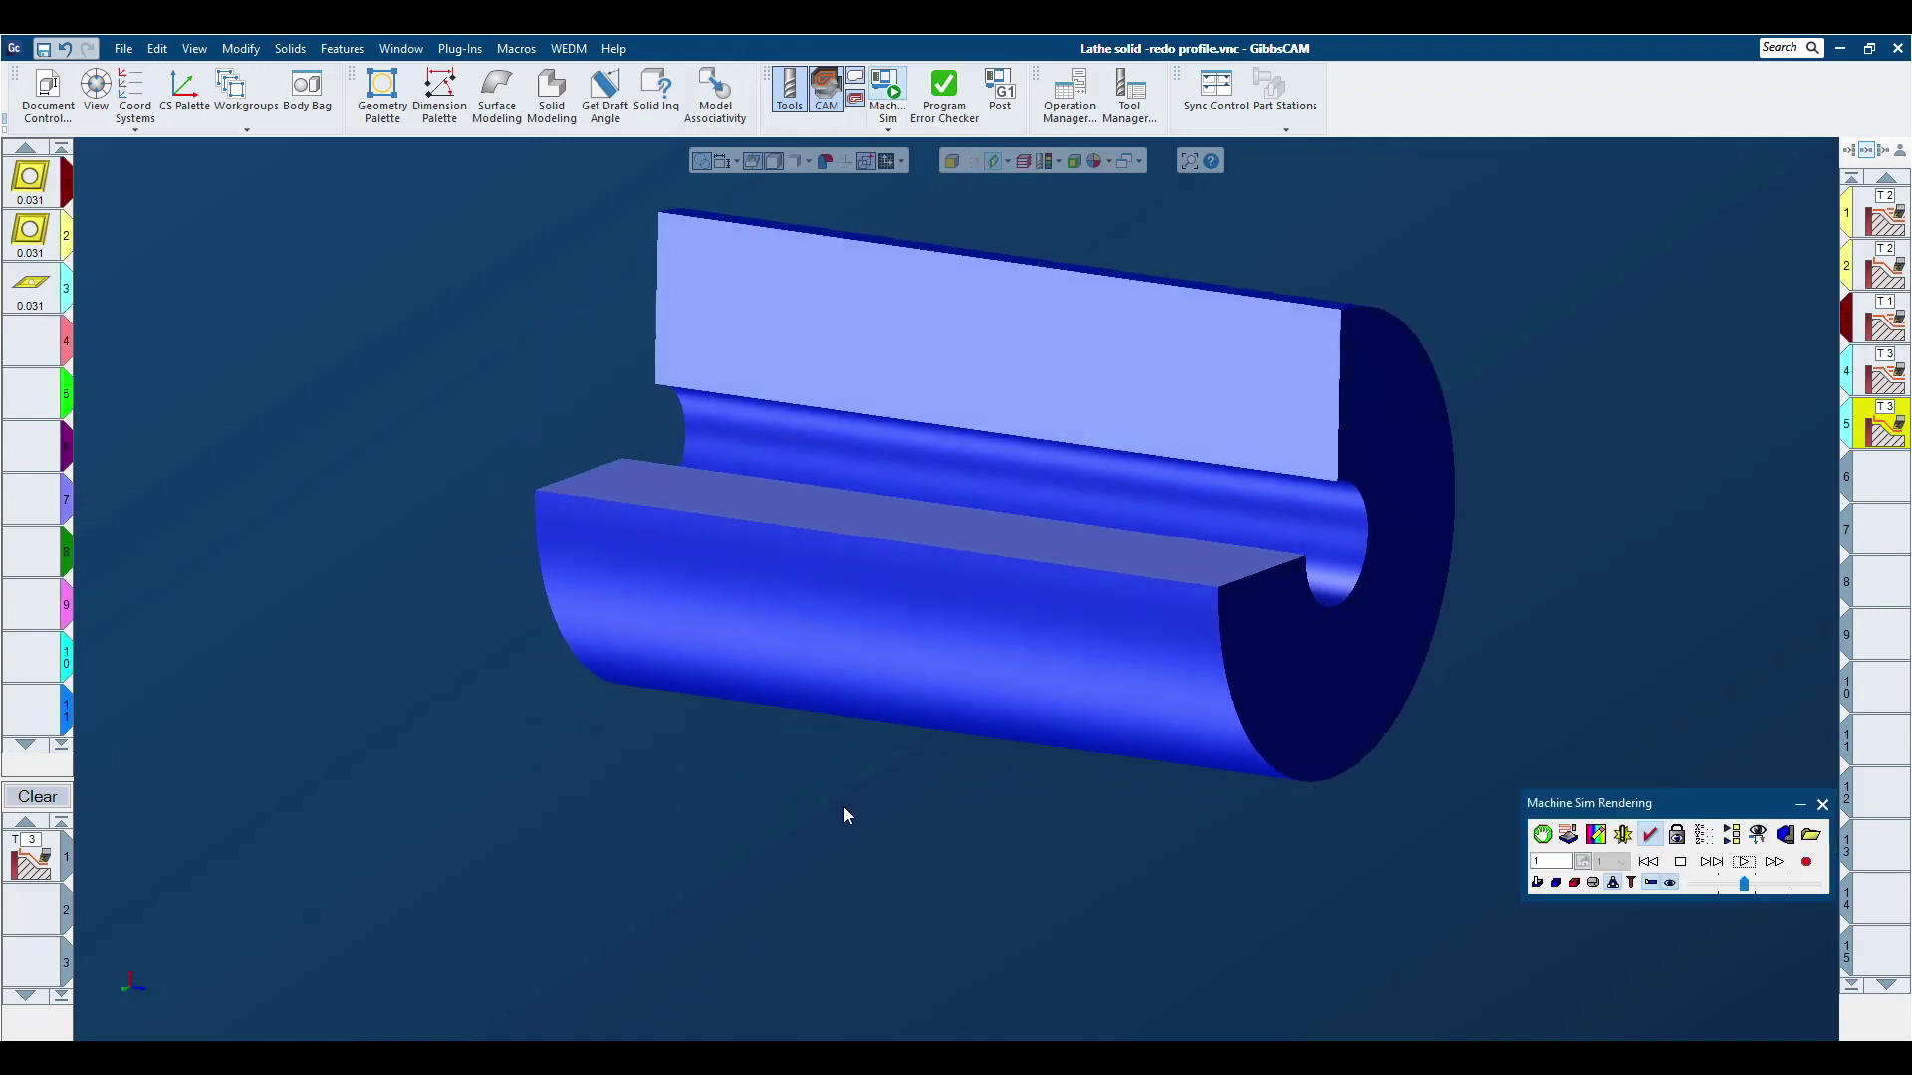
click(1743, 862)
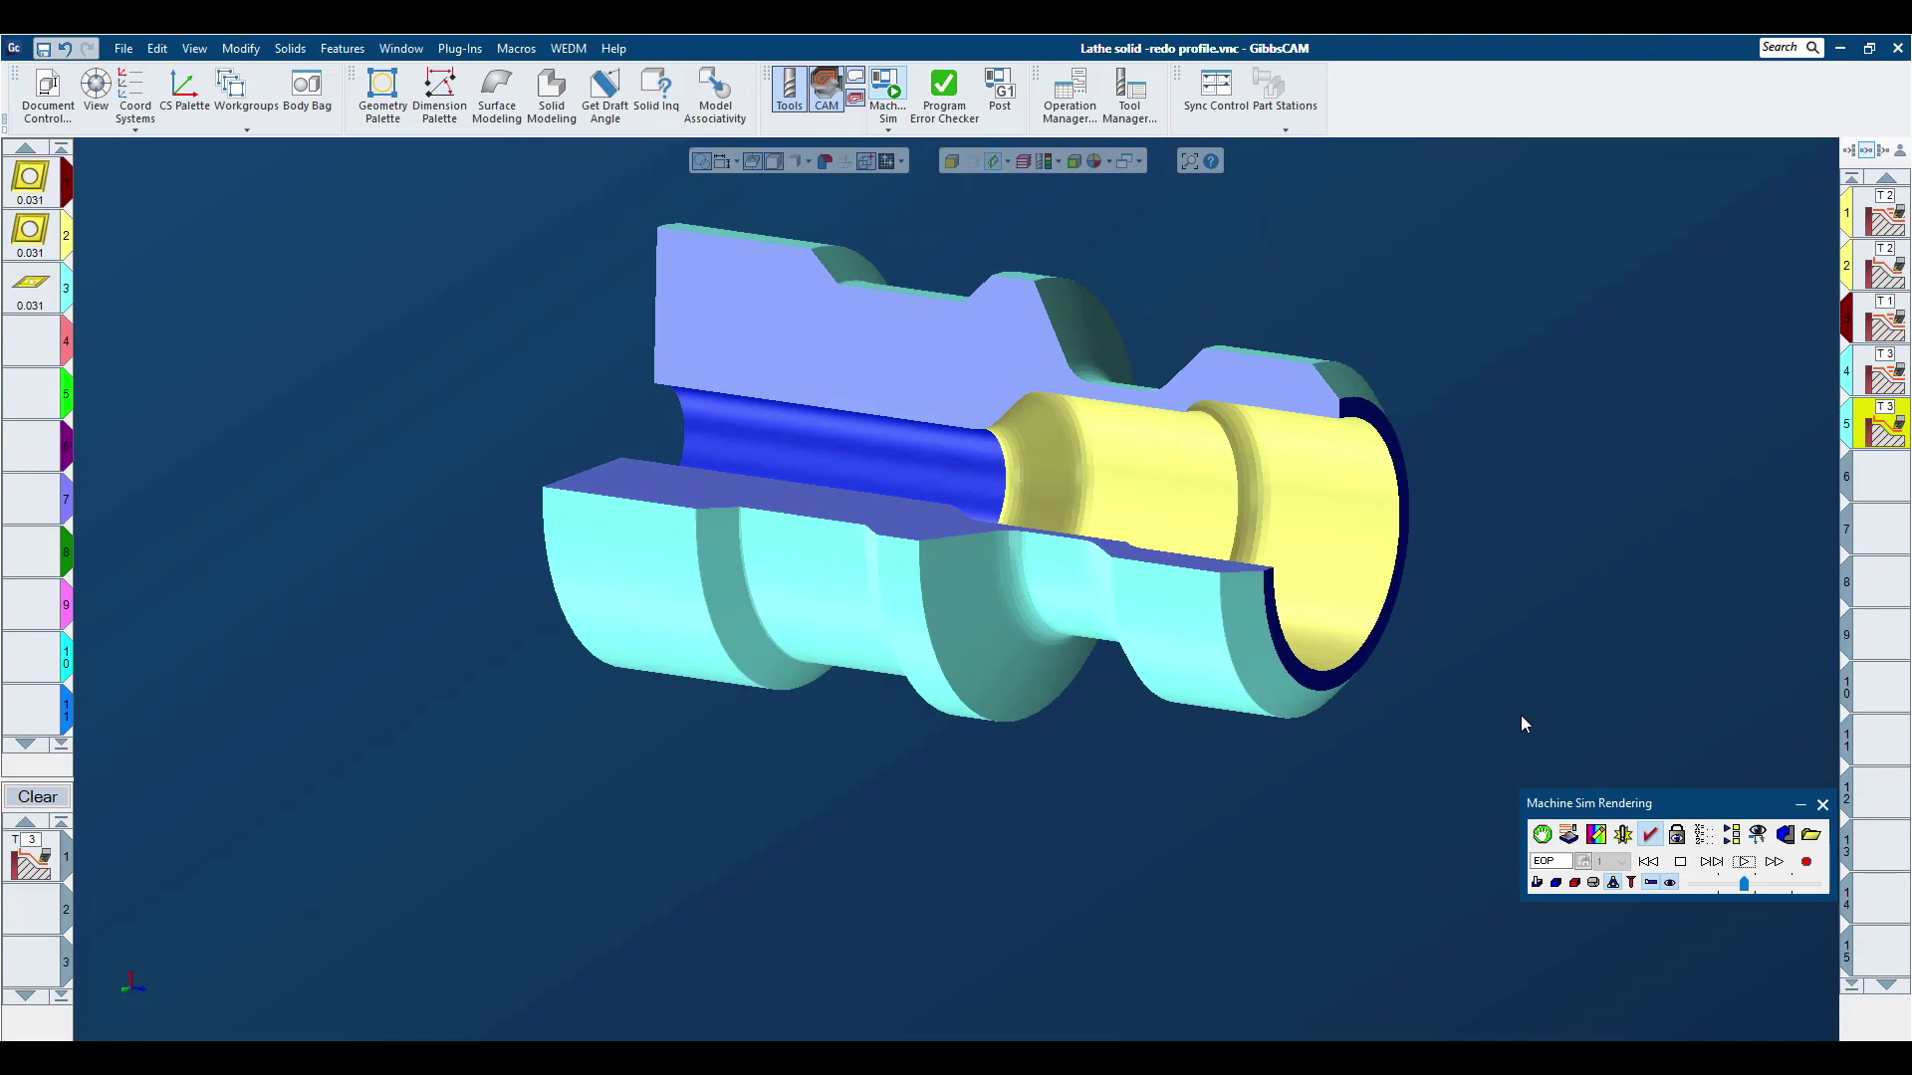
click(1823, 805)
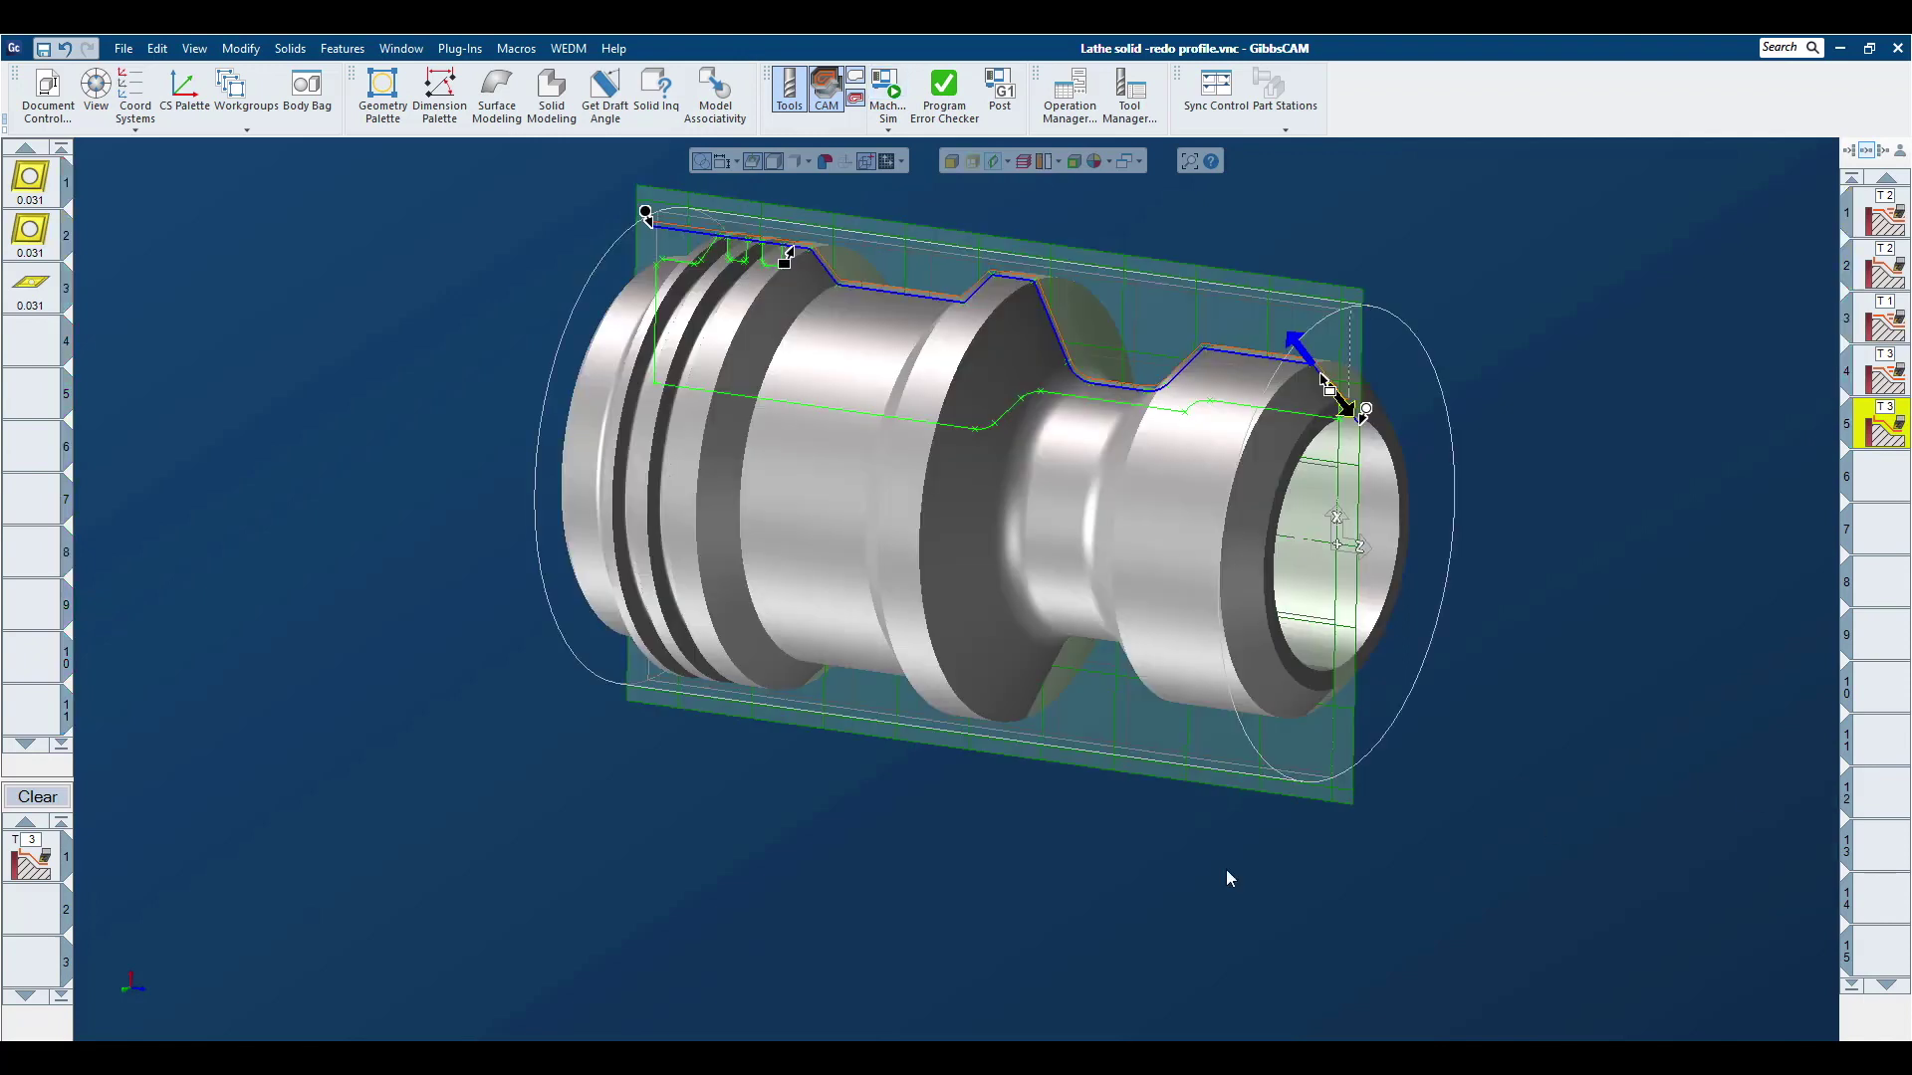
- Clear the process list and move the current solid into the Body Bag
click(54, 800)
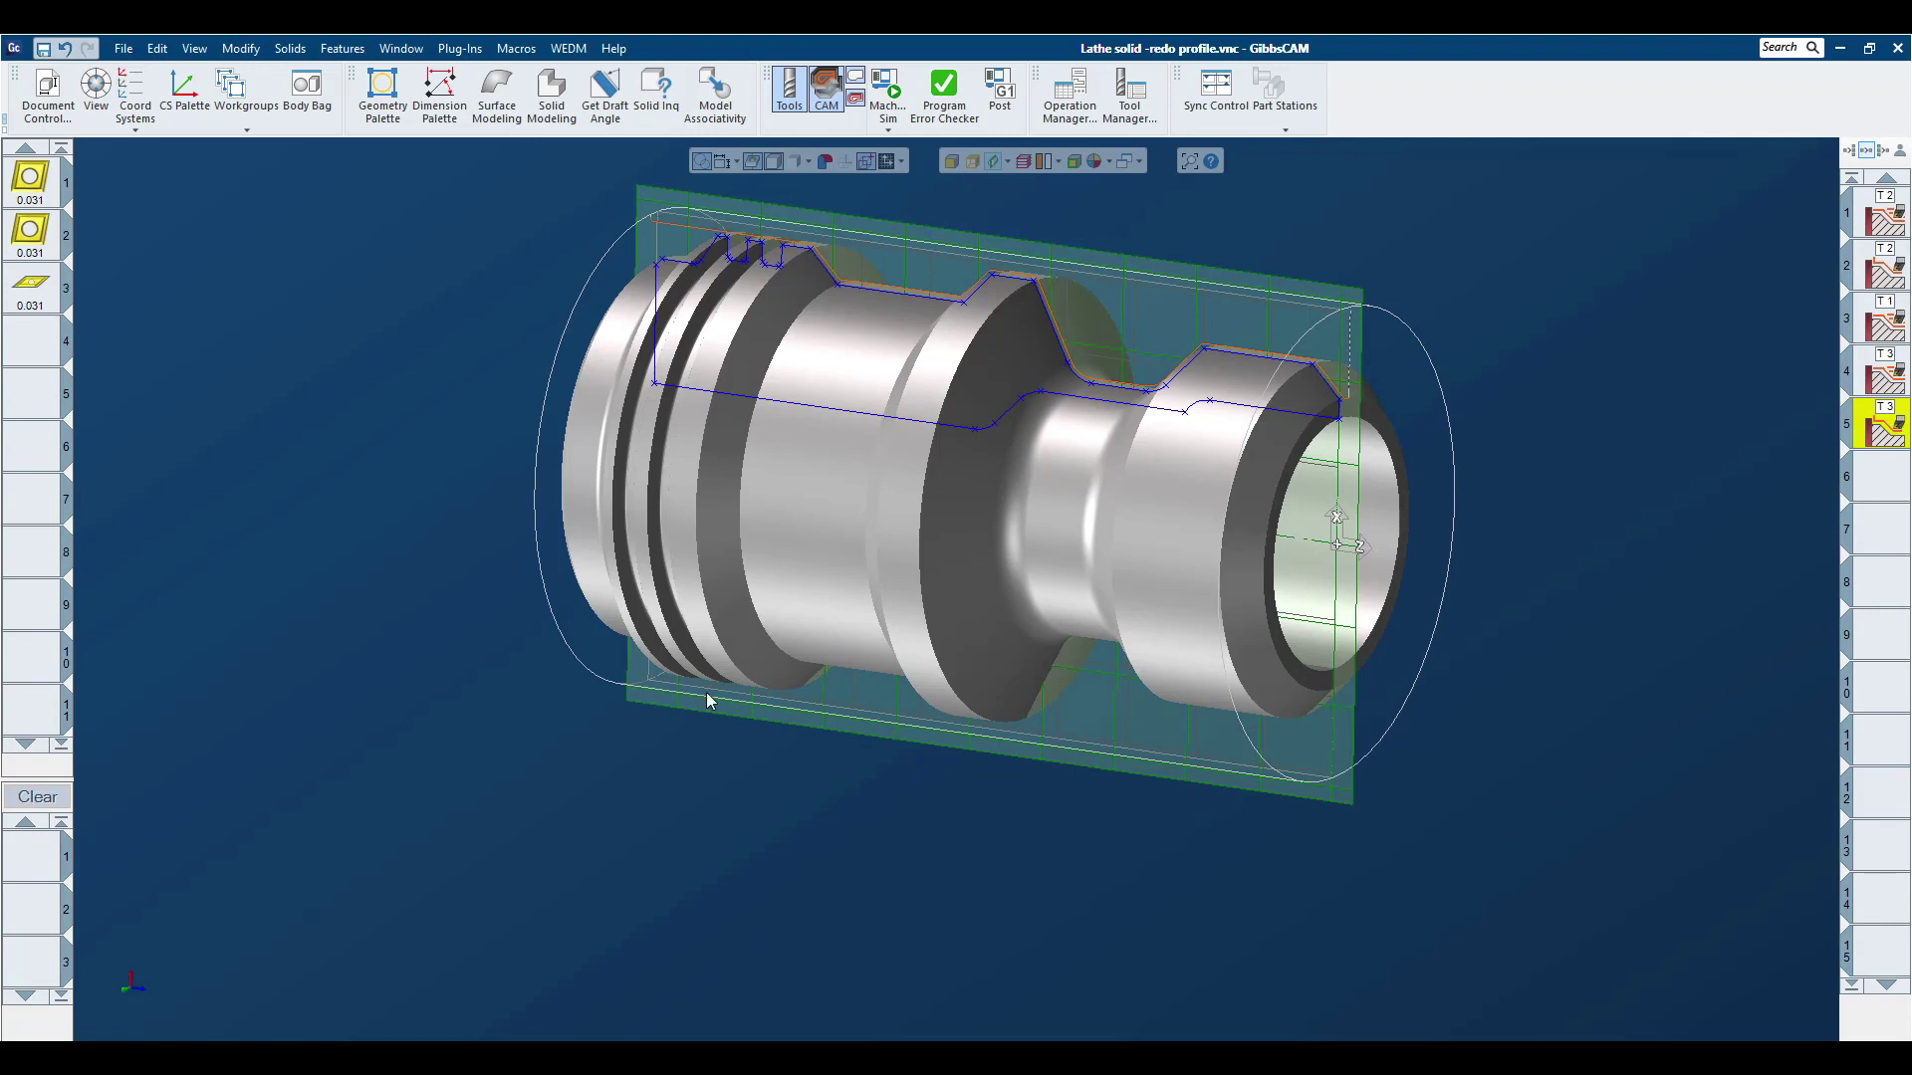
mouse_move(129, 986)
click(117, 952)
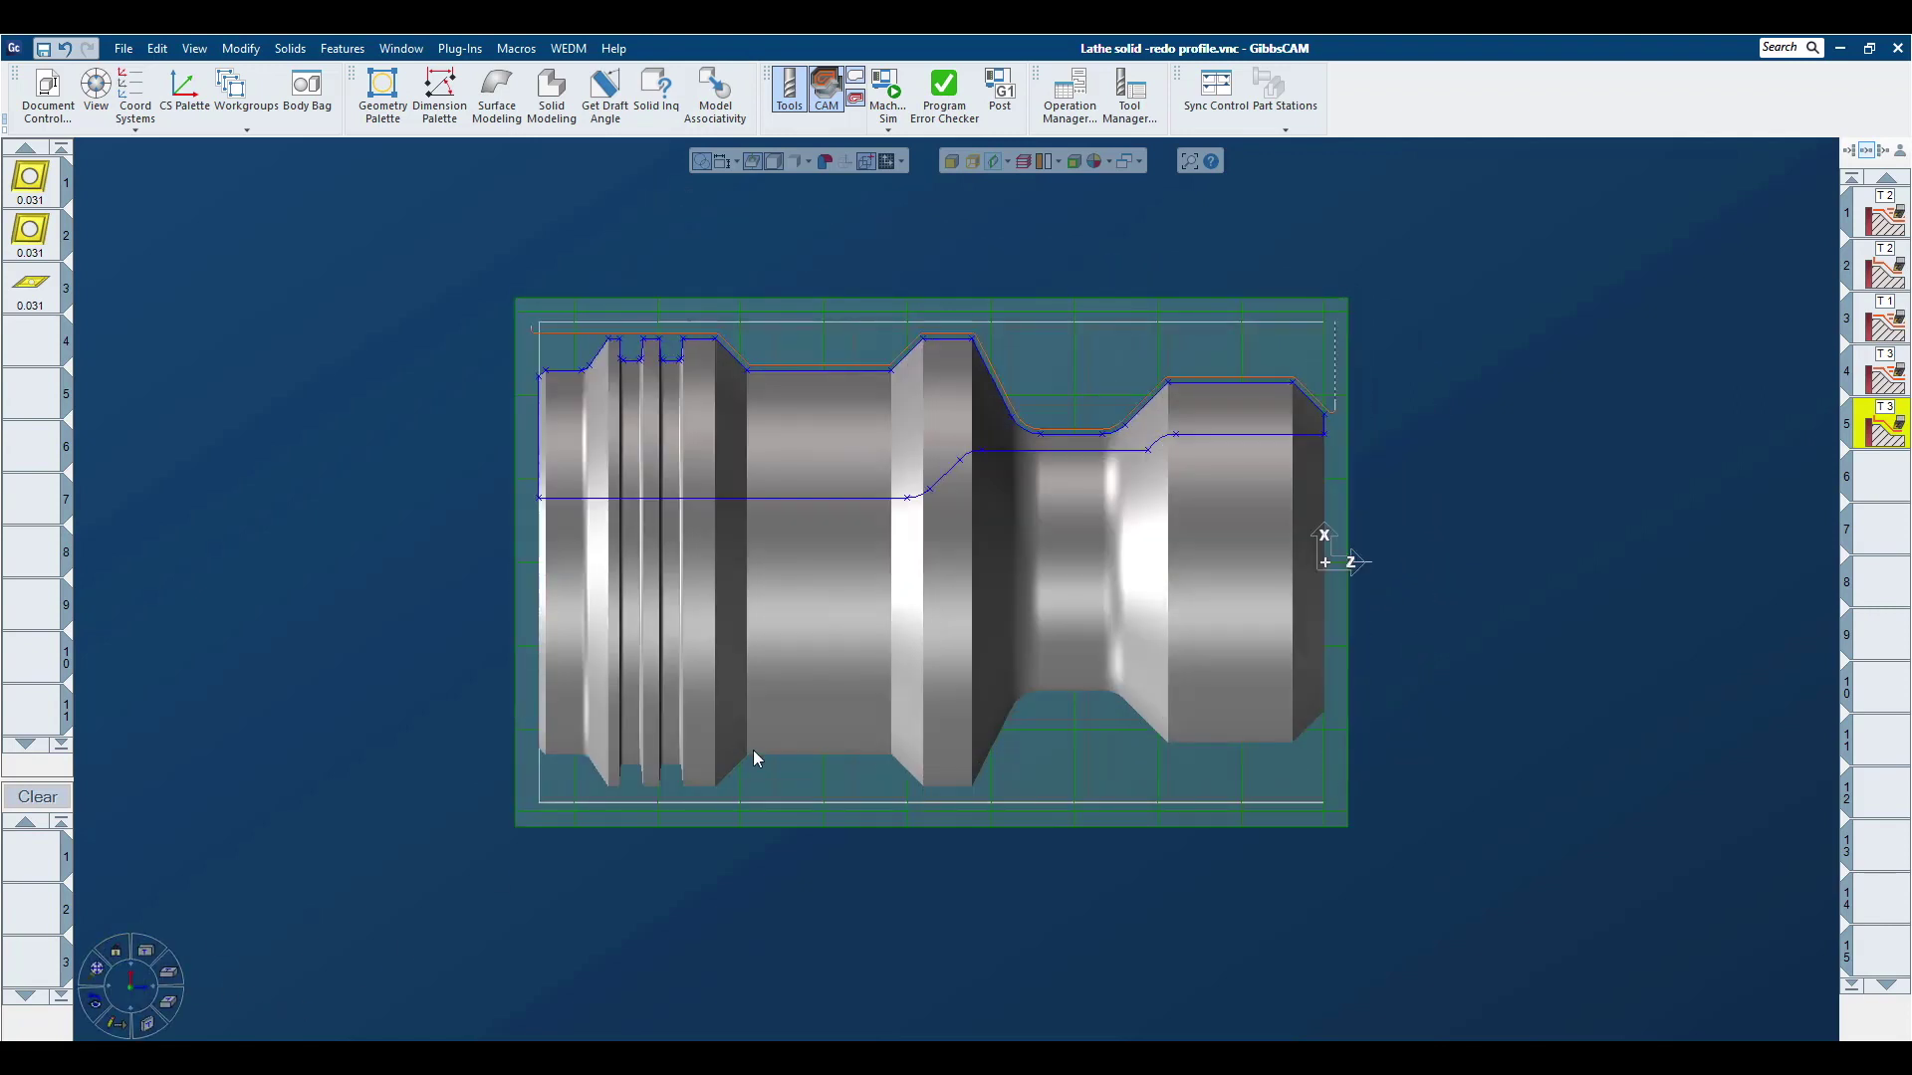
click(954, 558)
key(ctrl+b)
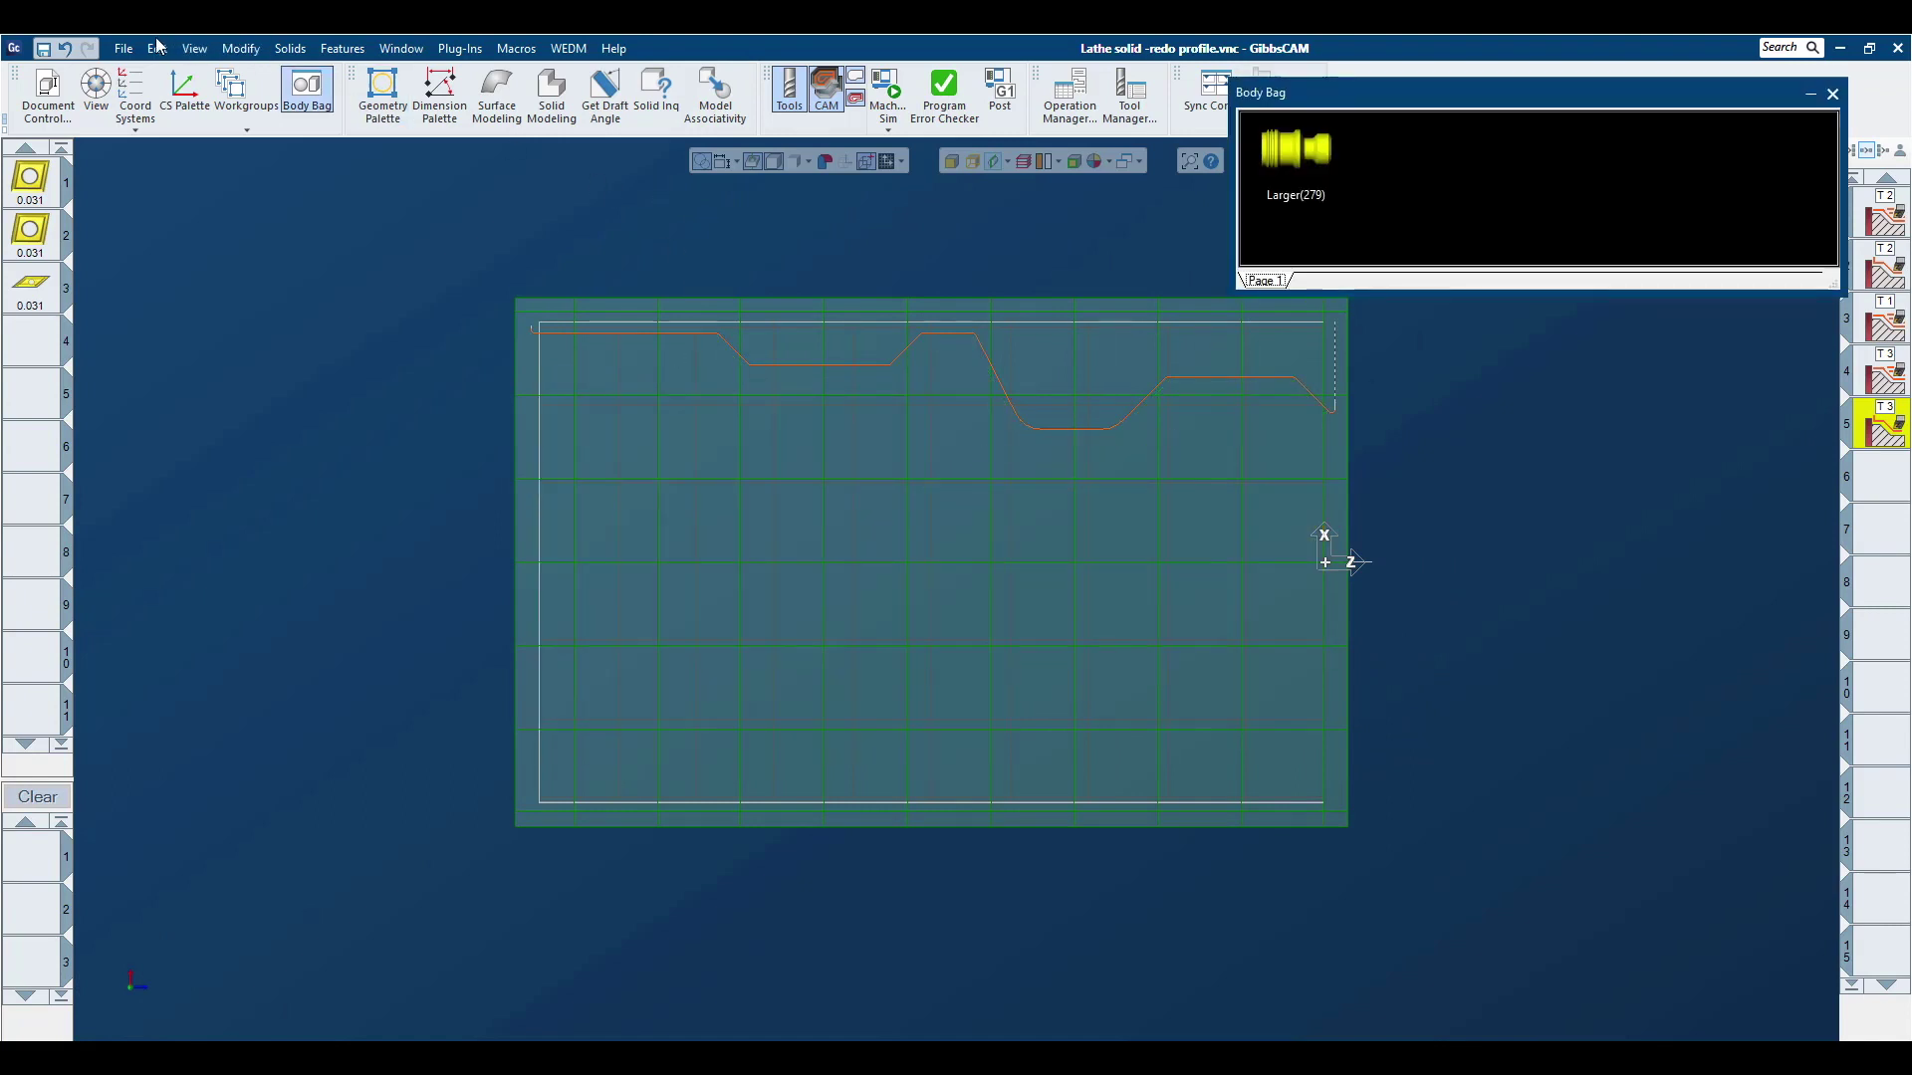
- Import the revised Parasolid model "Lathe solid SMALLER redo.x_t"
click(123, 47)
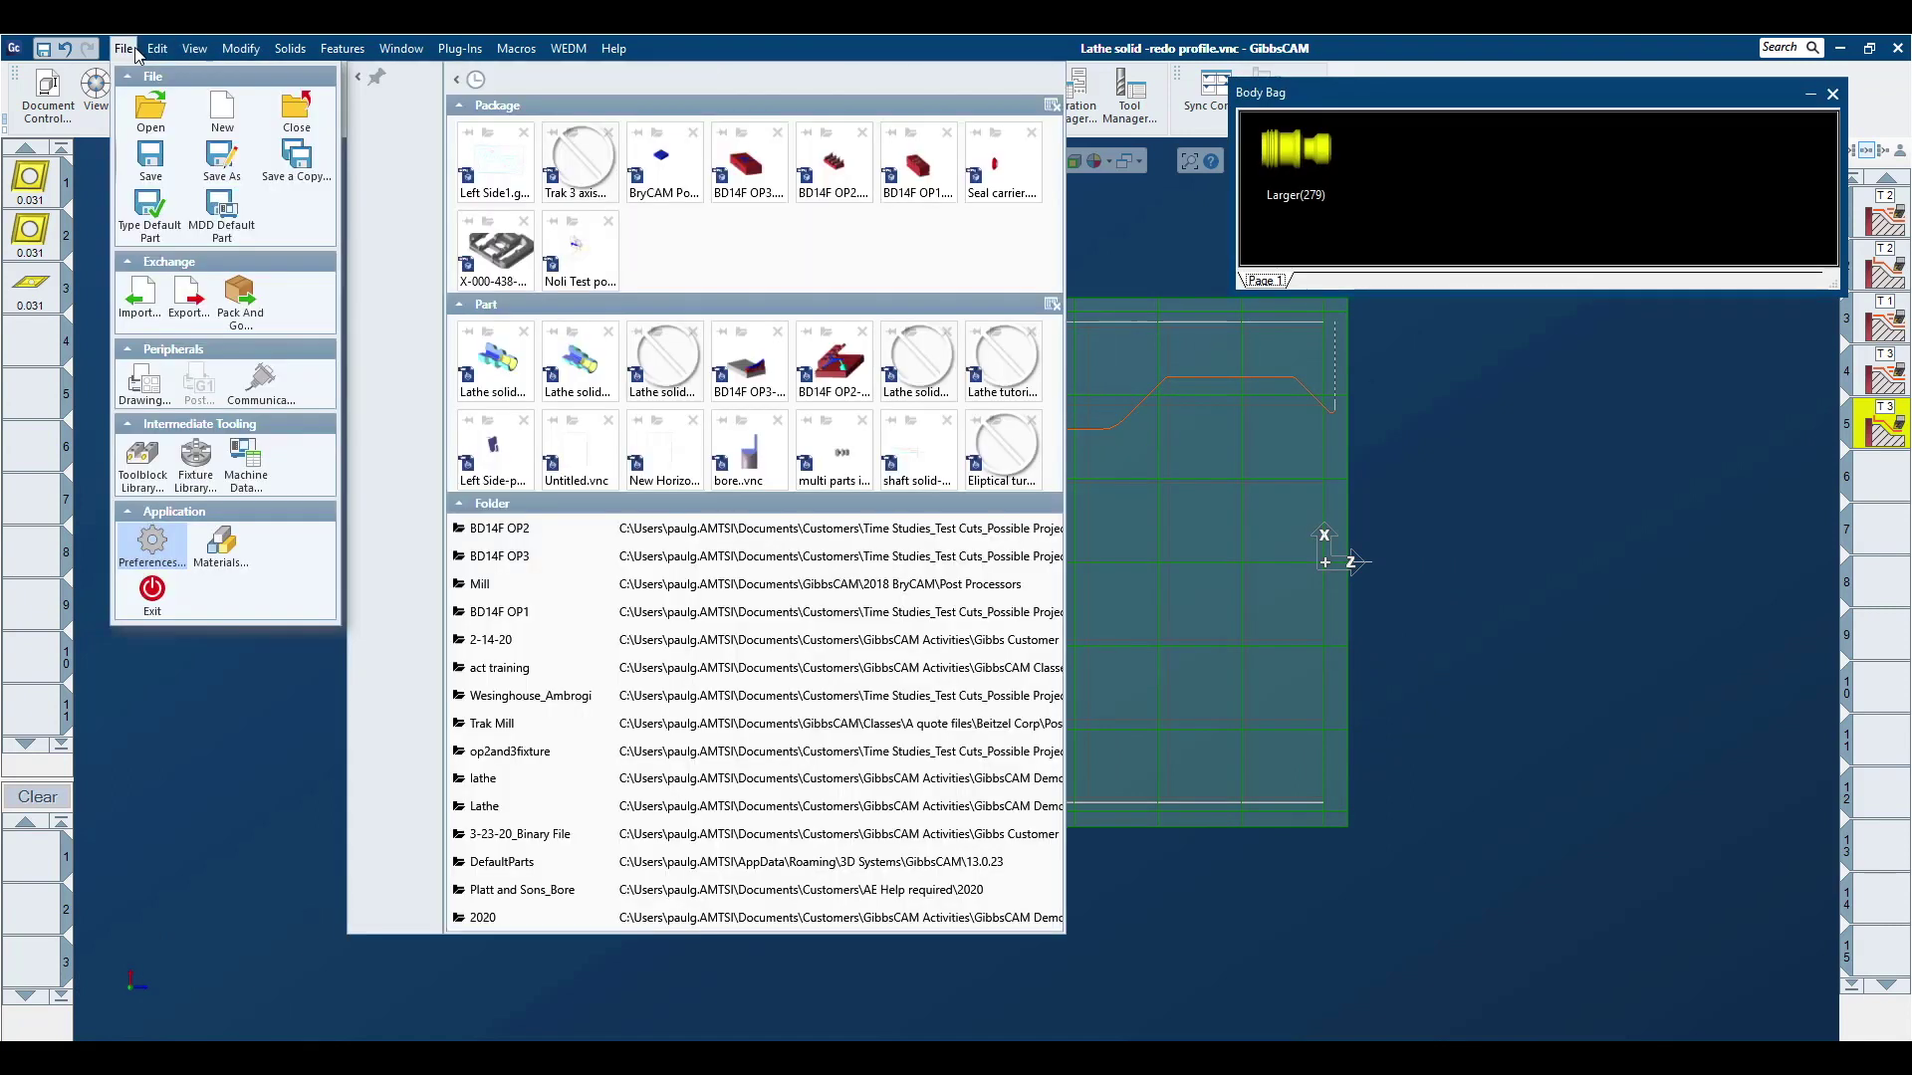
click(144, 291)
click(991, 350)
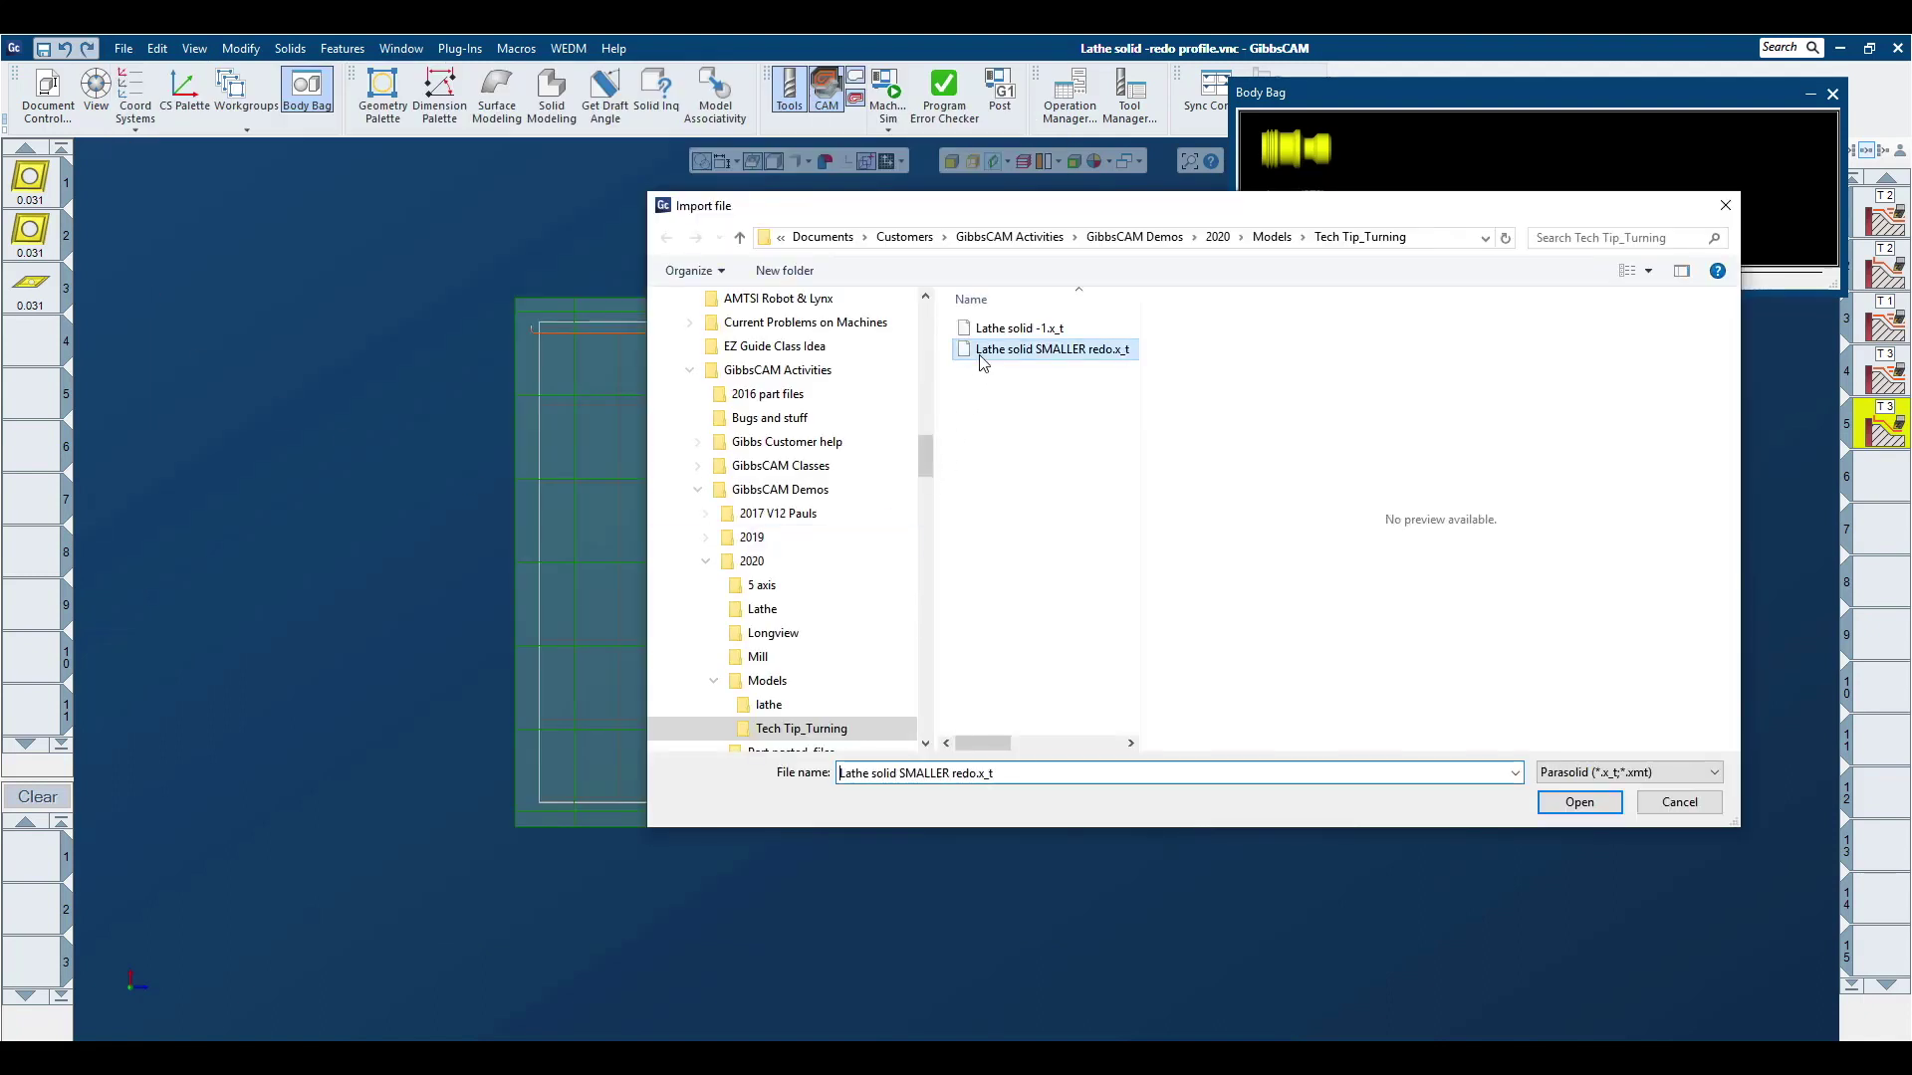
click(1579, 802)
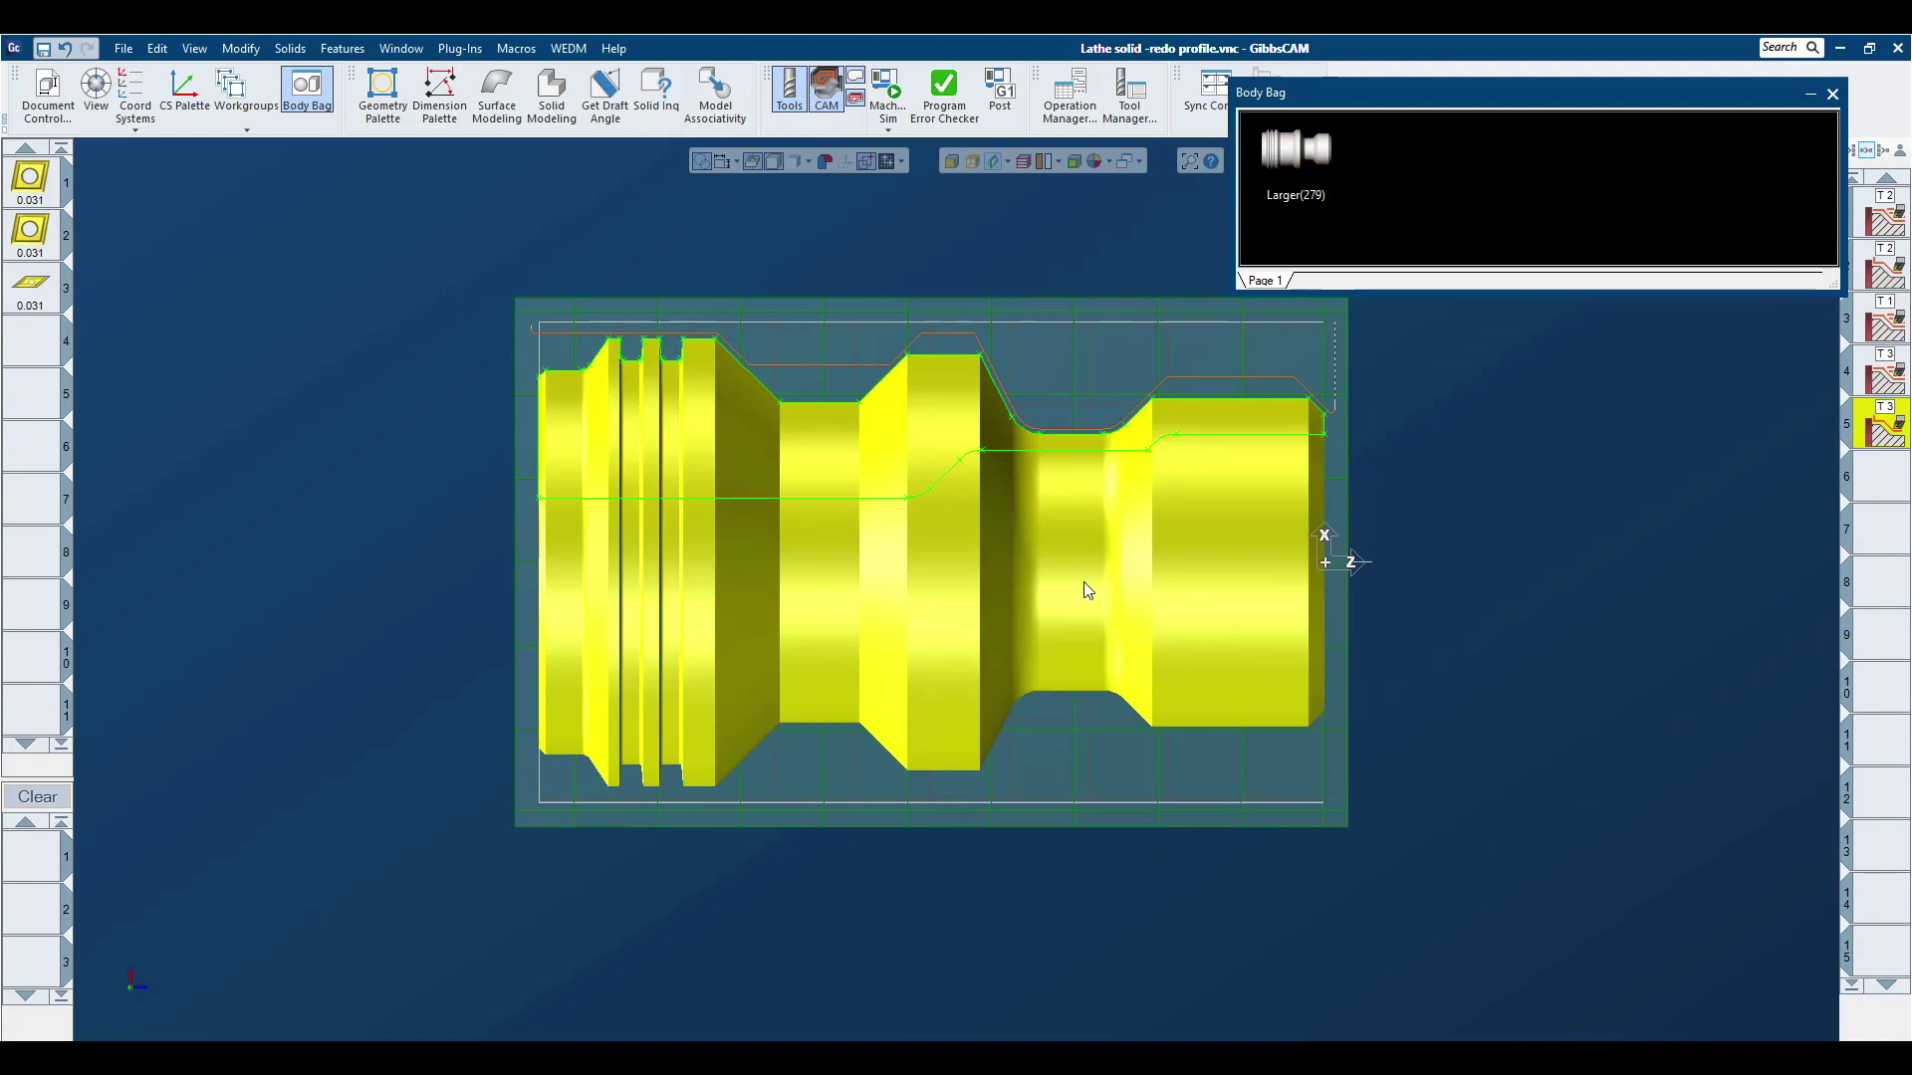
- Replace the bagged solid with the imported one through Model Associativity for all operations, with modified operations redone
click(717, 100)
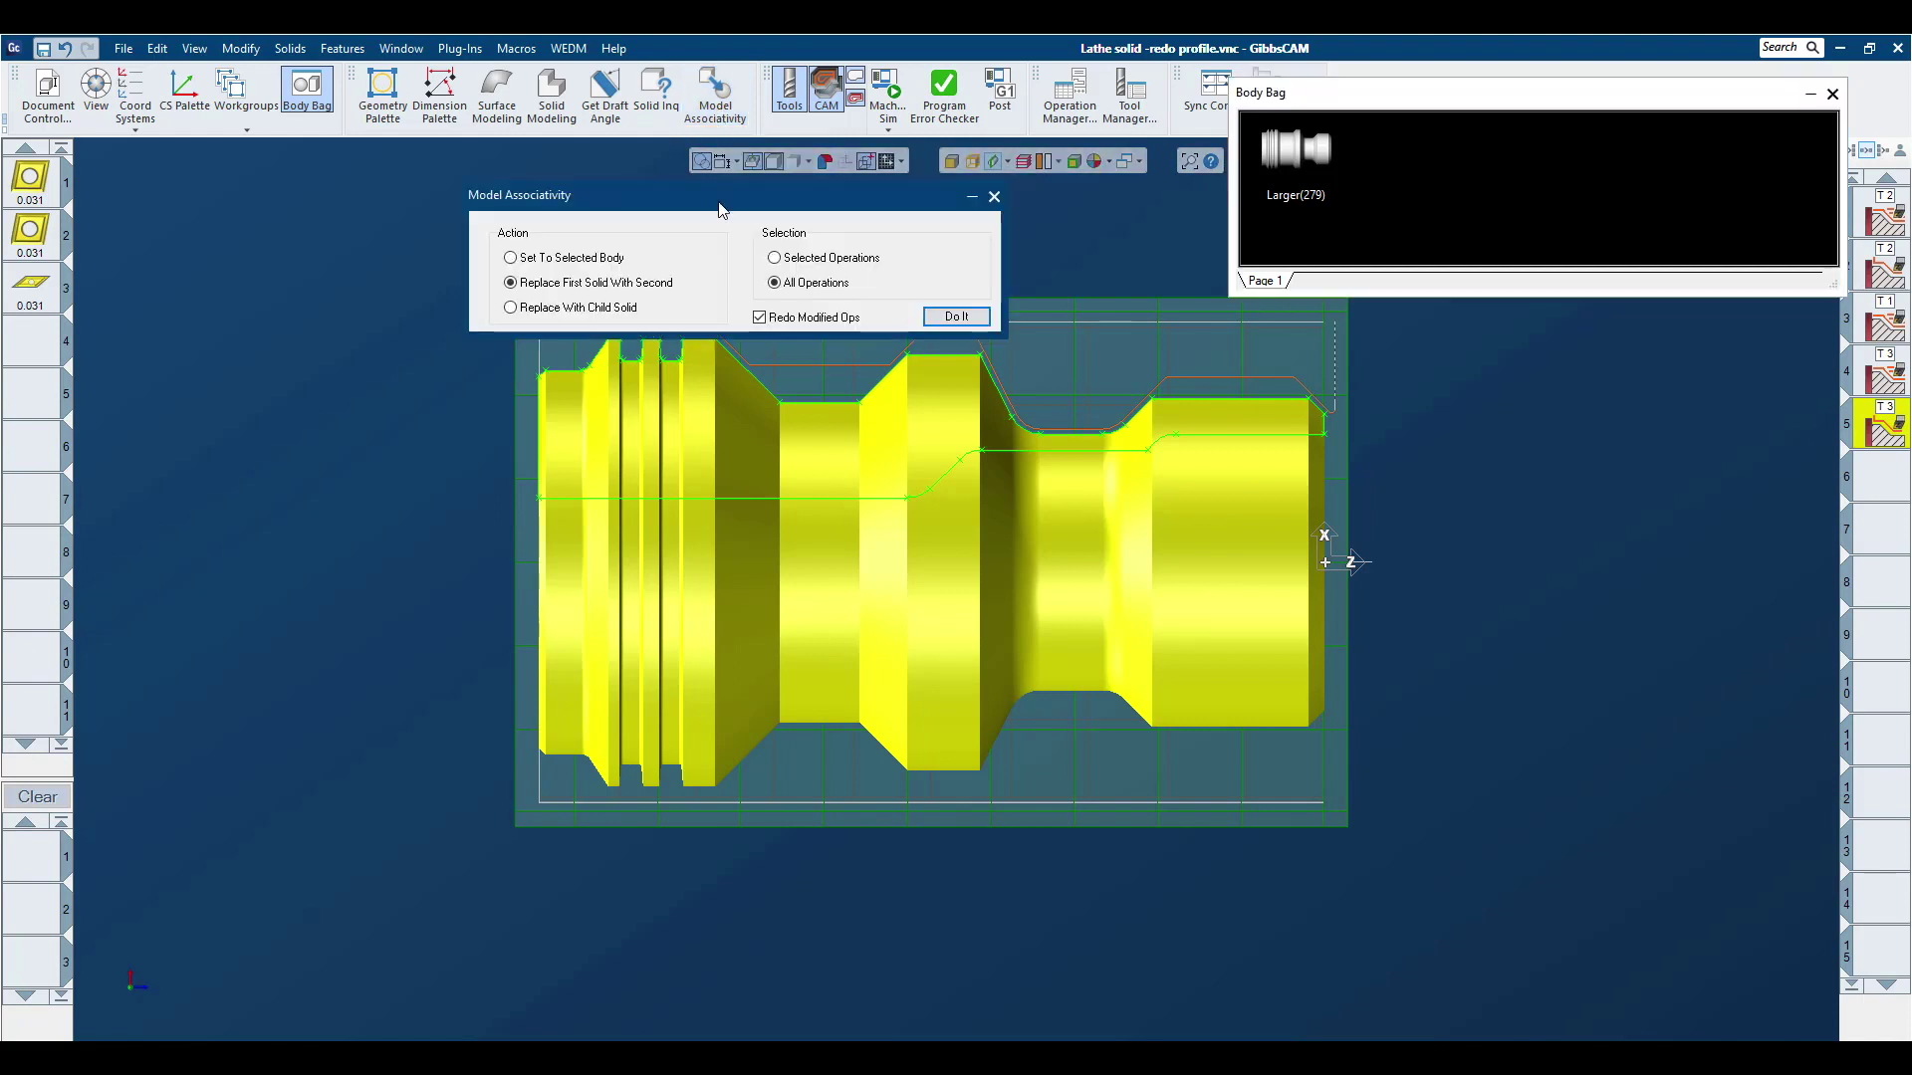
middle_drag(889, 540, 926, 674)
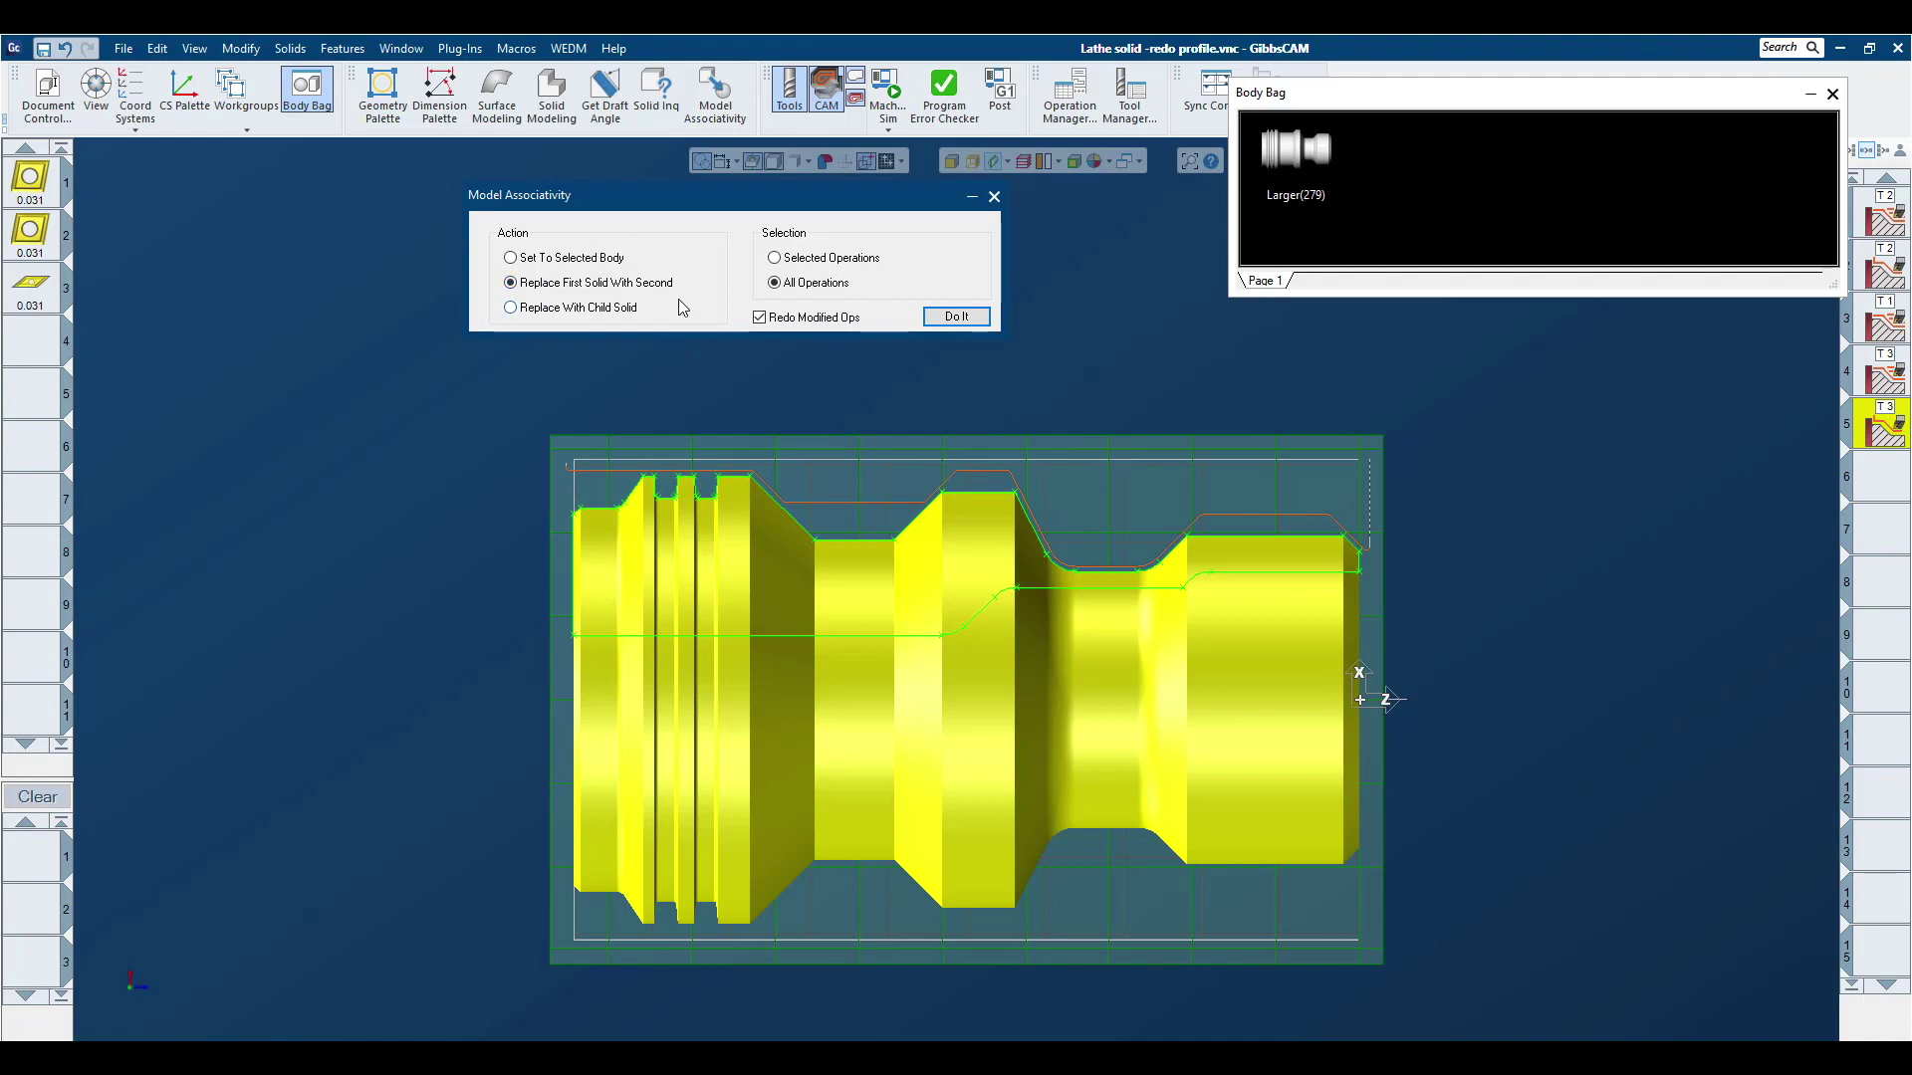
click(1299, 149)
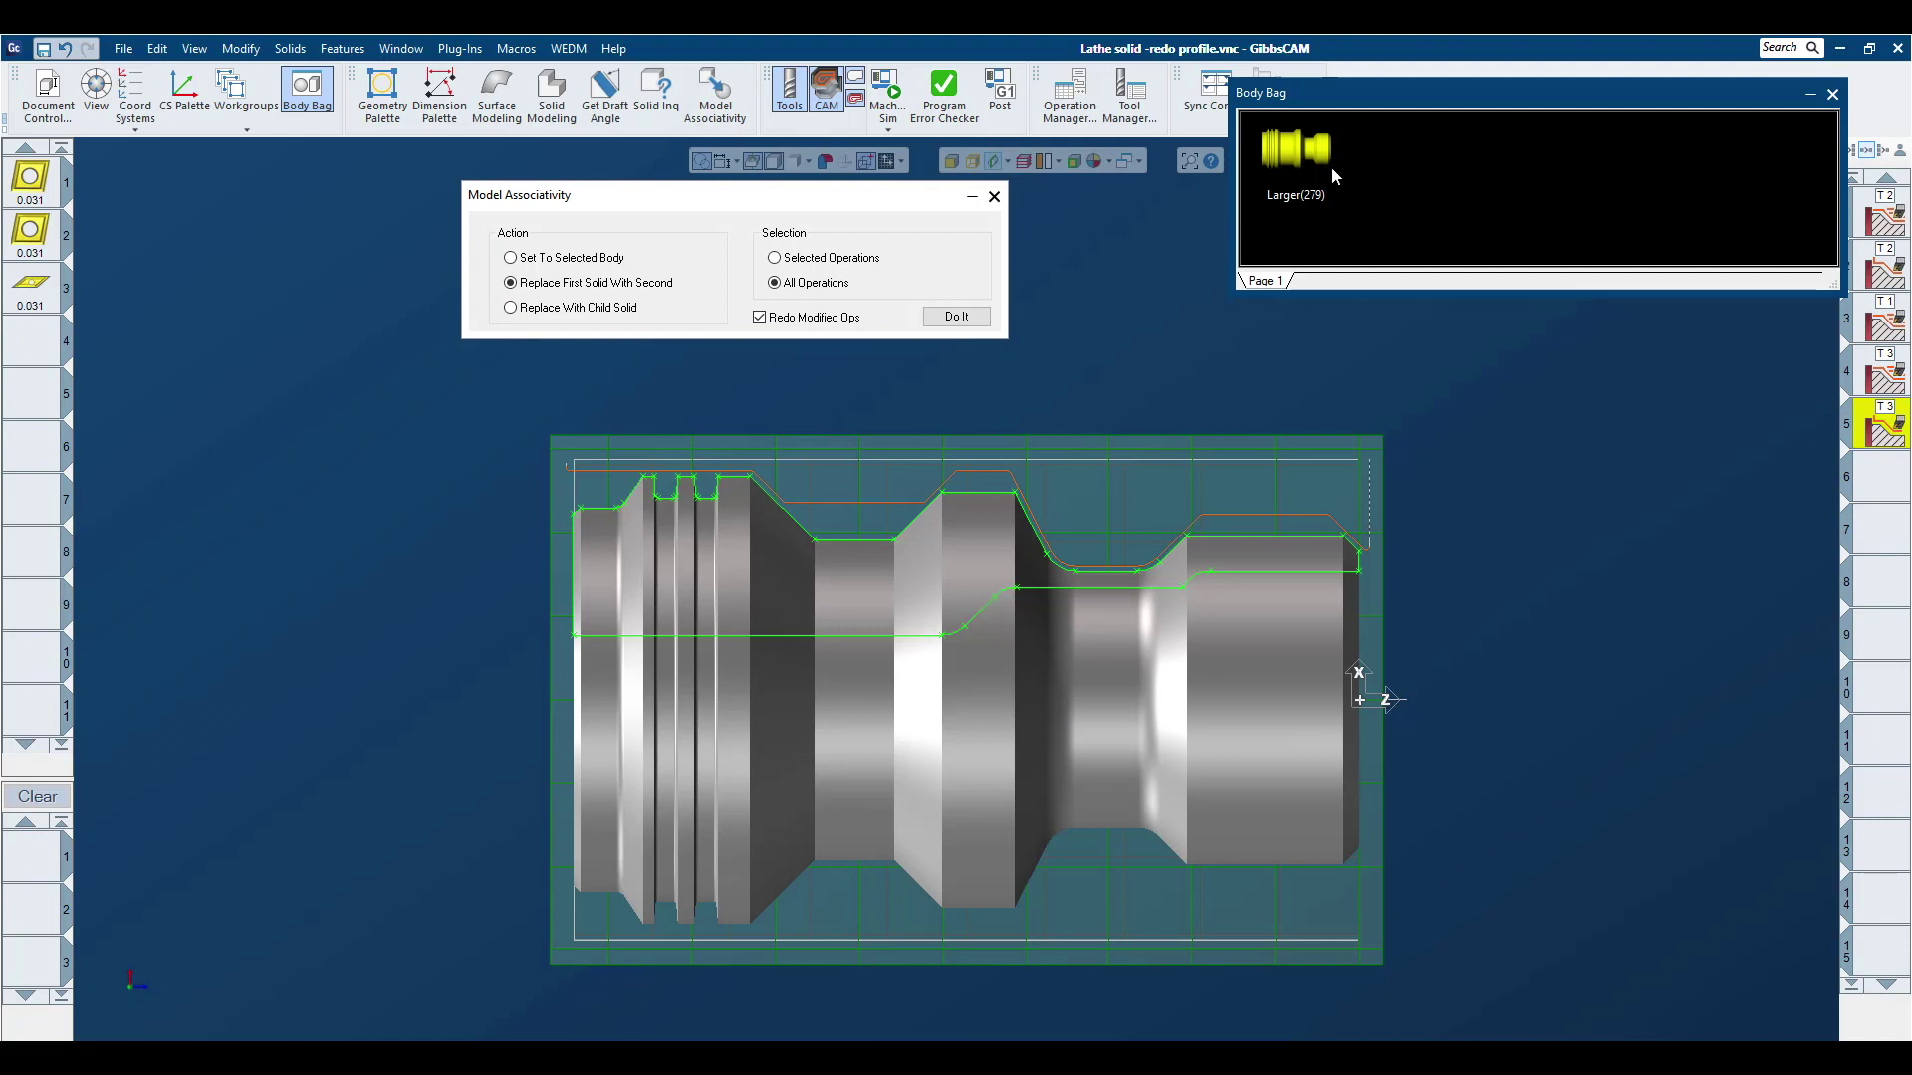
click(973, 686)
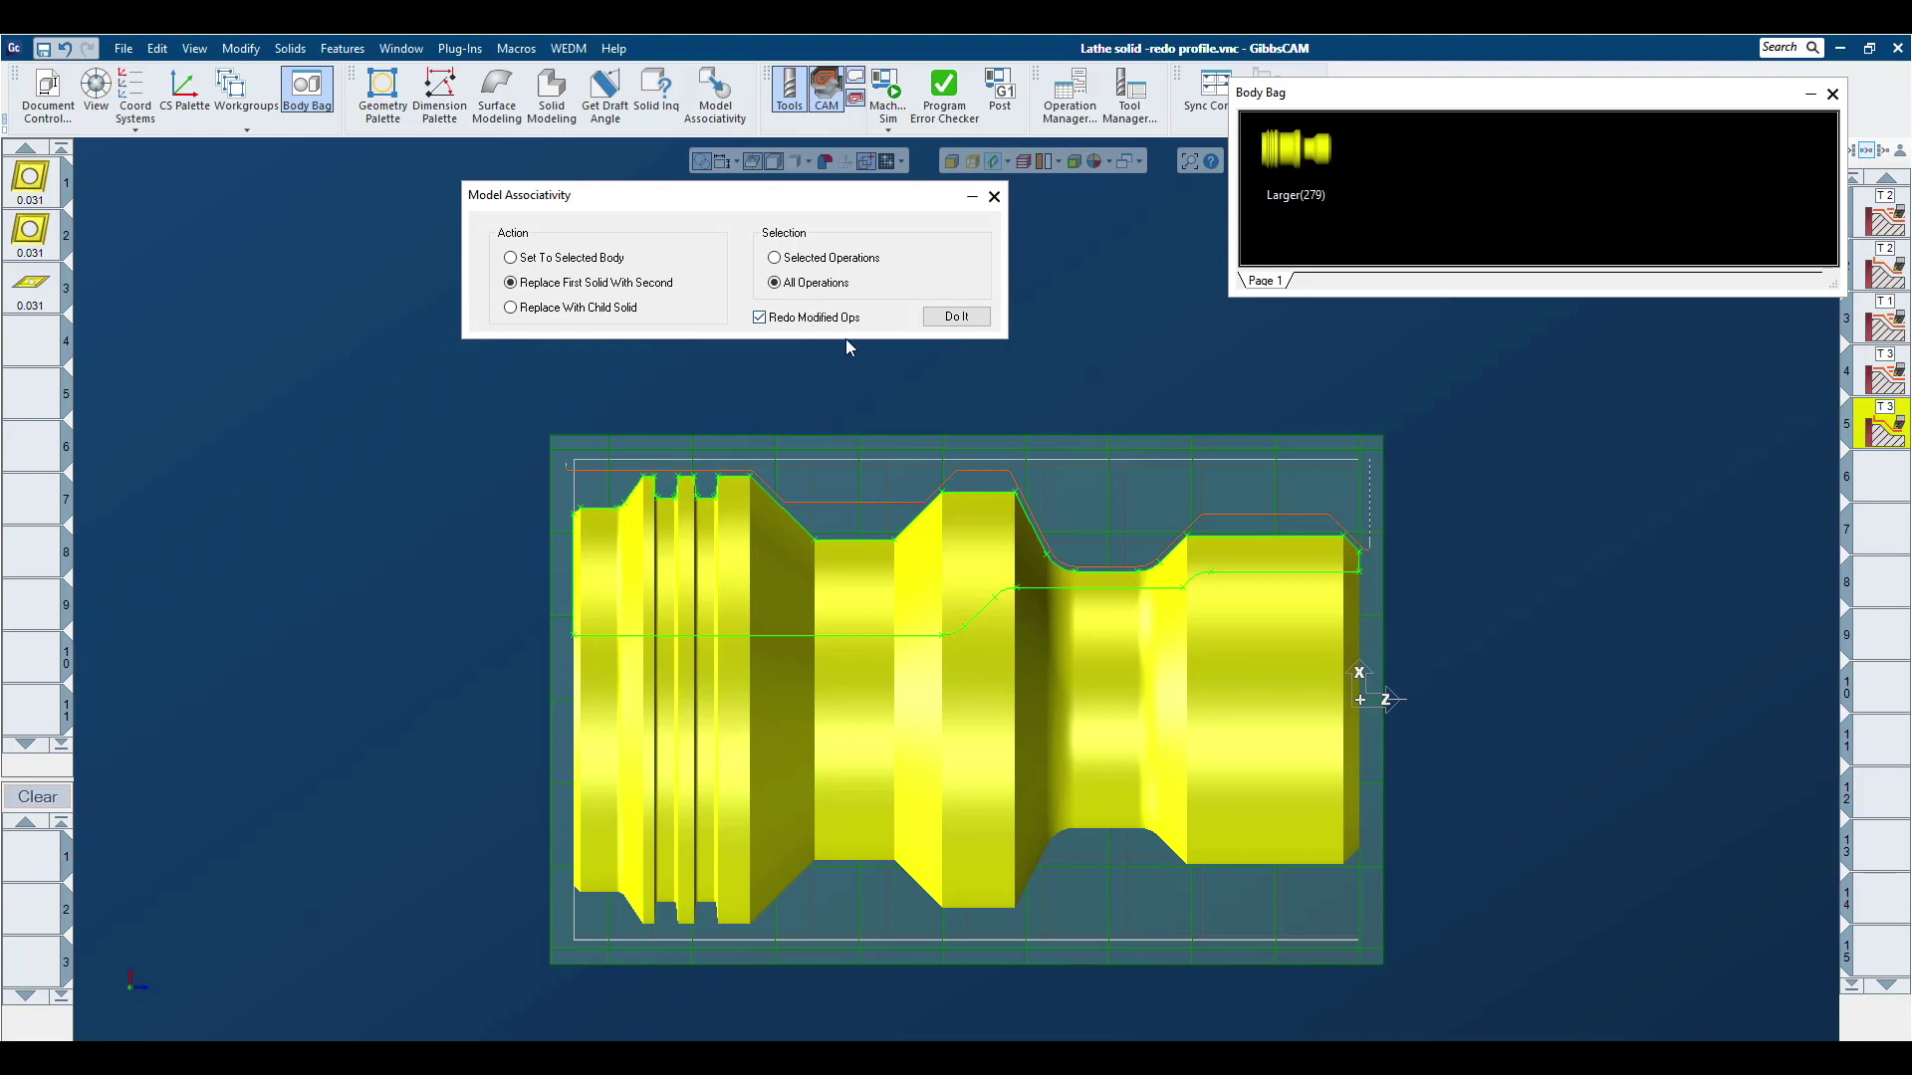
click(953, 317)
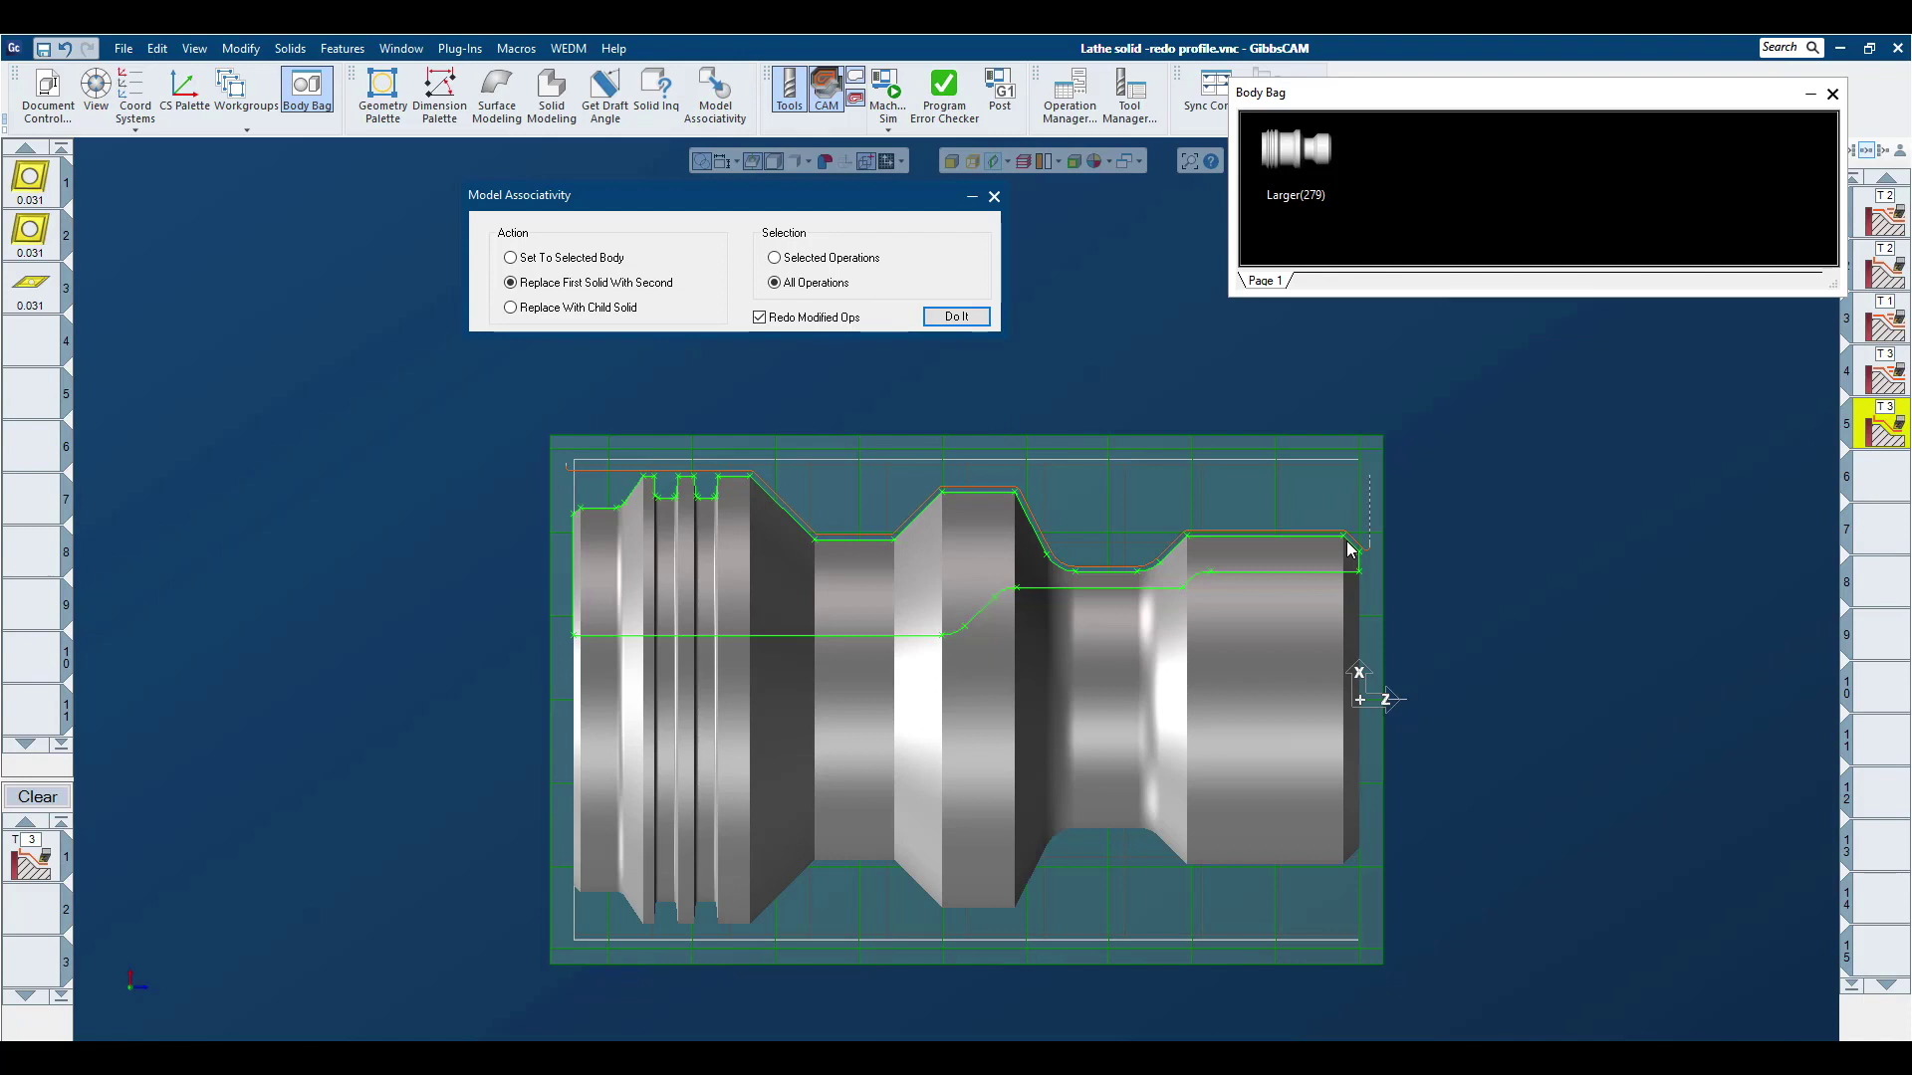
click(994, 198)
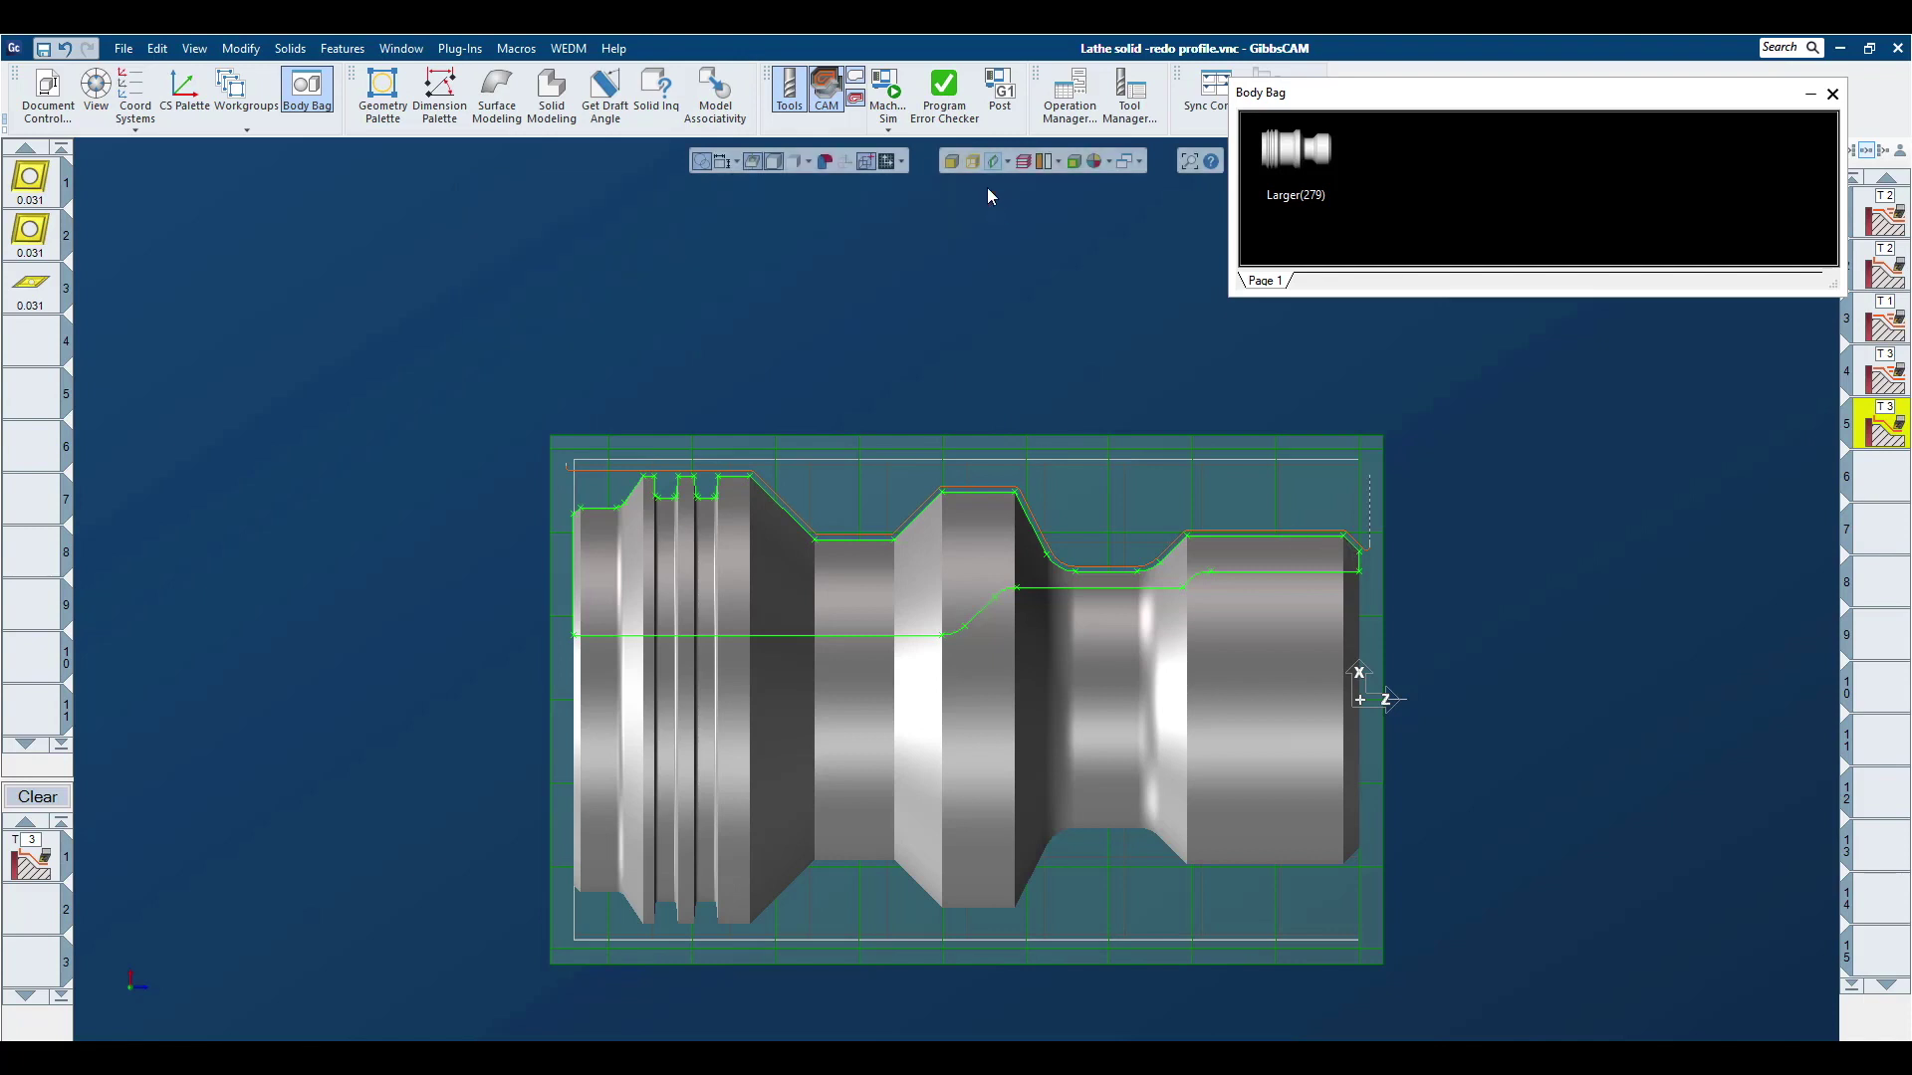
- Simulate machining of the revised part with the updated operations, then close the simulation
click(882, 89)
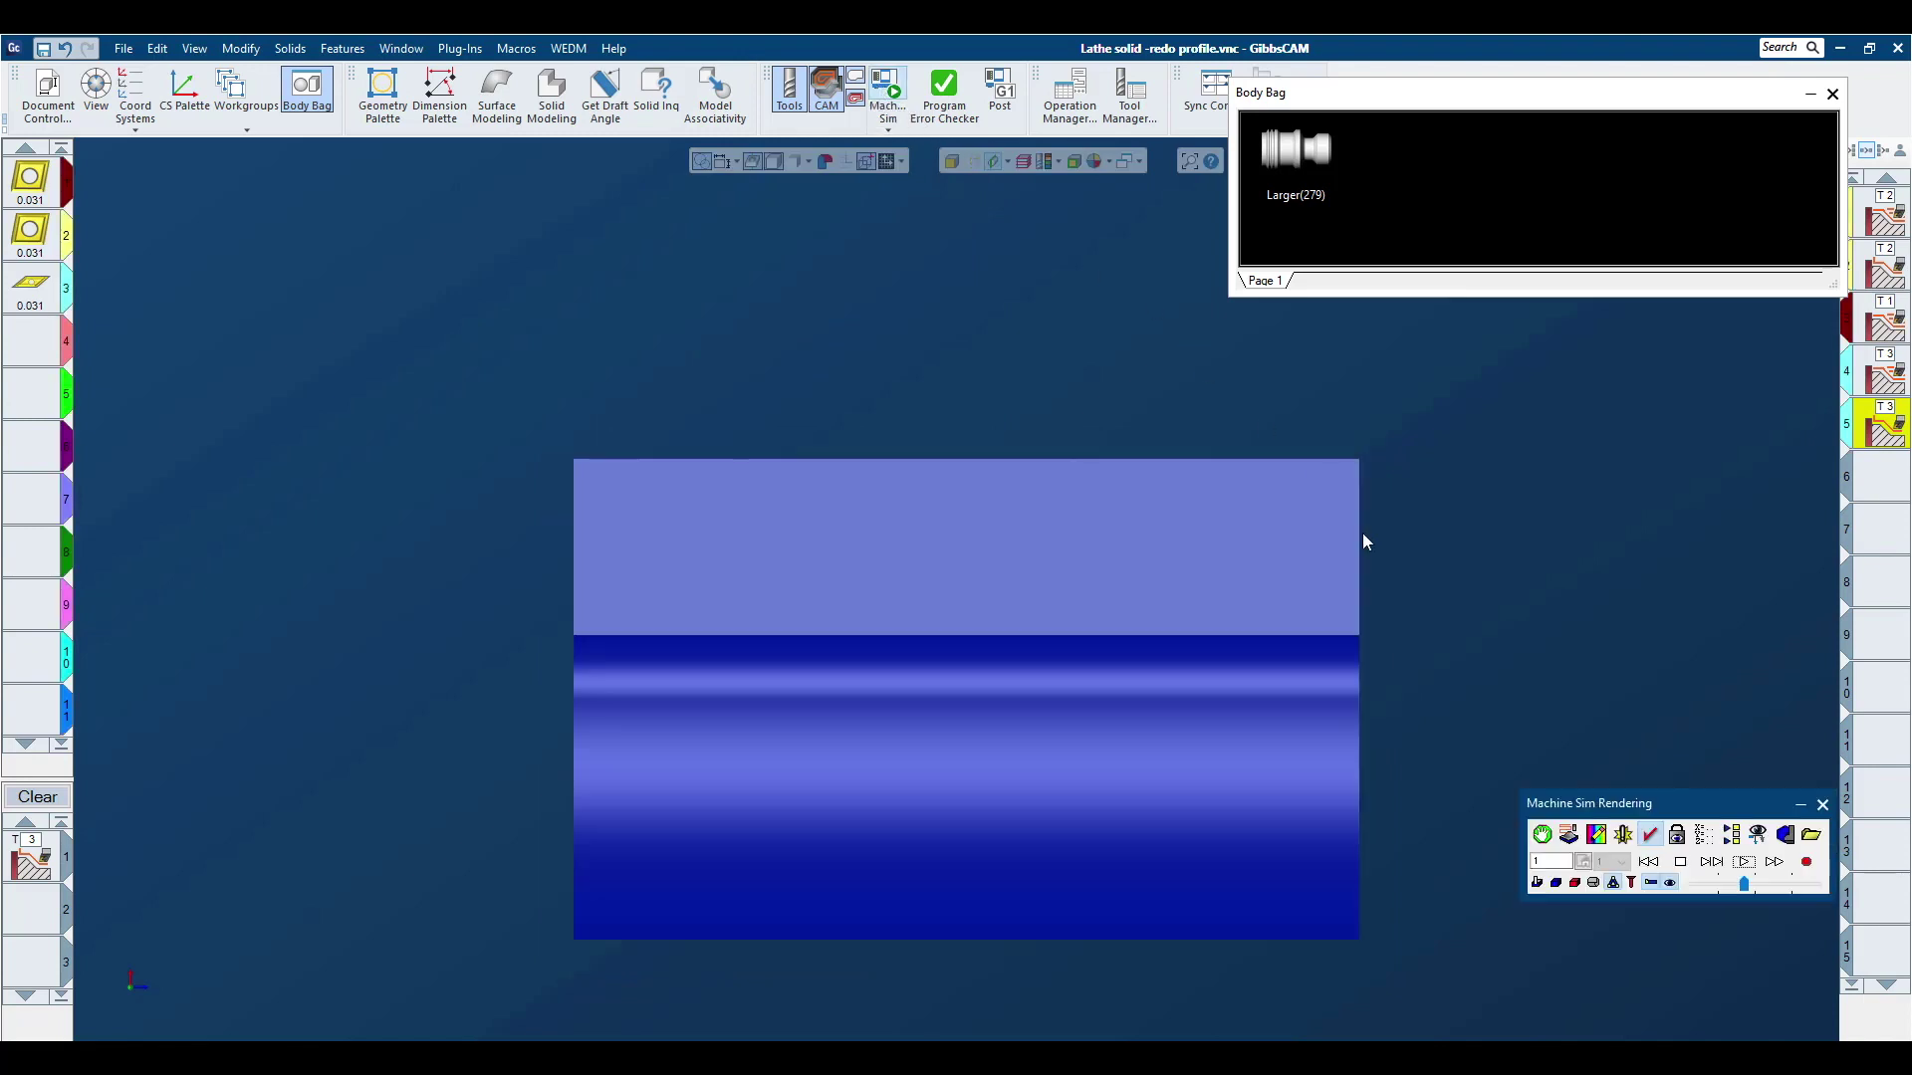
click(1742, 861)
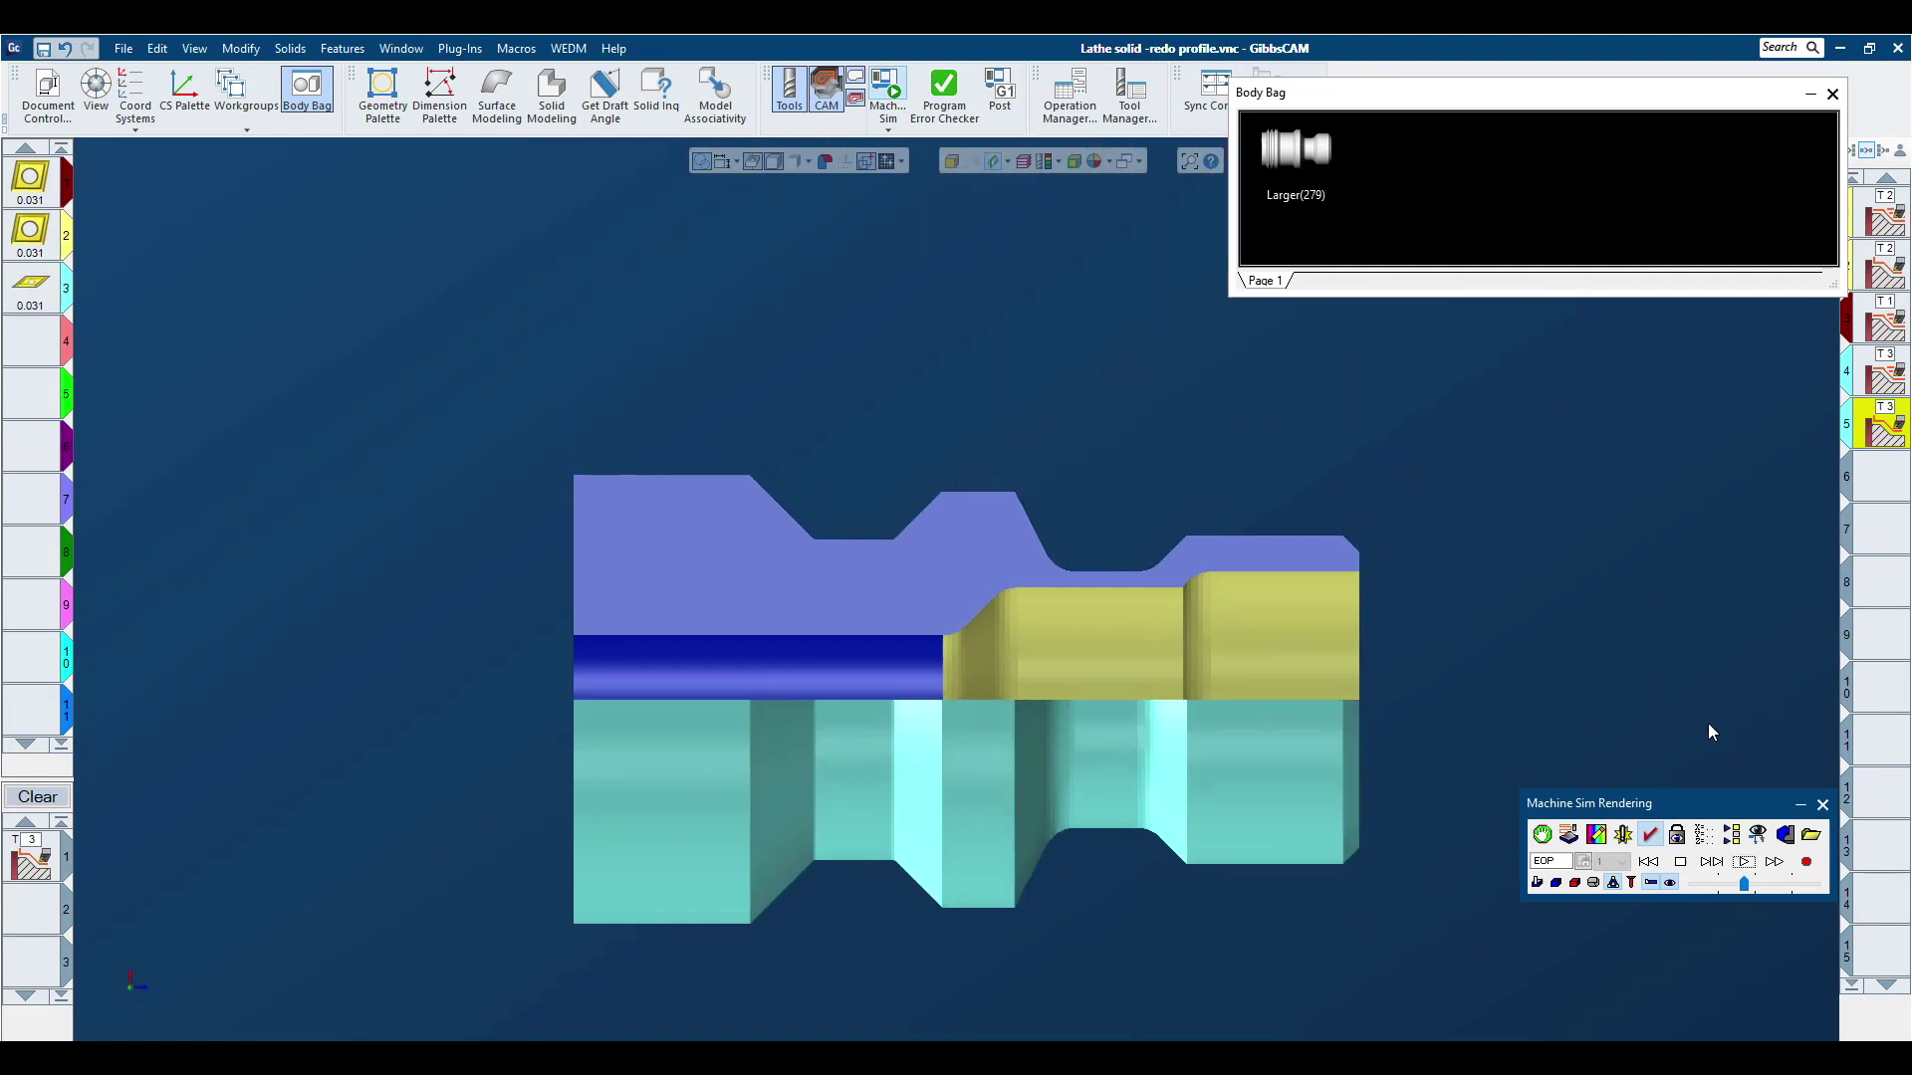
click(1826, 806)
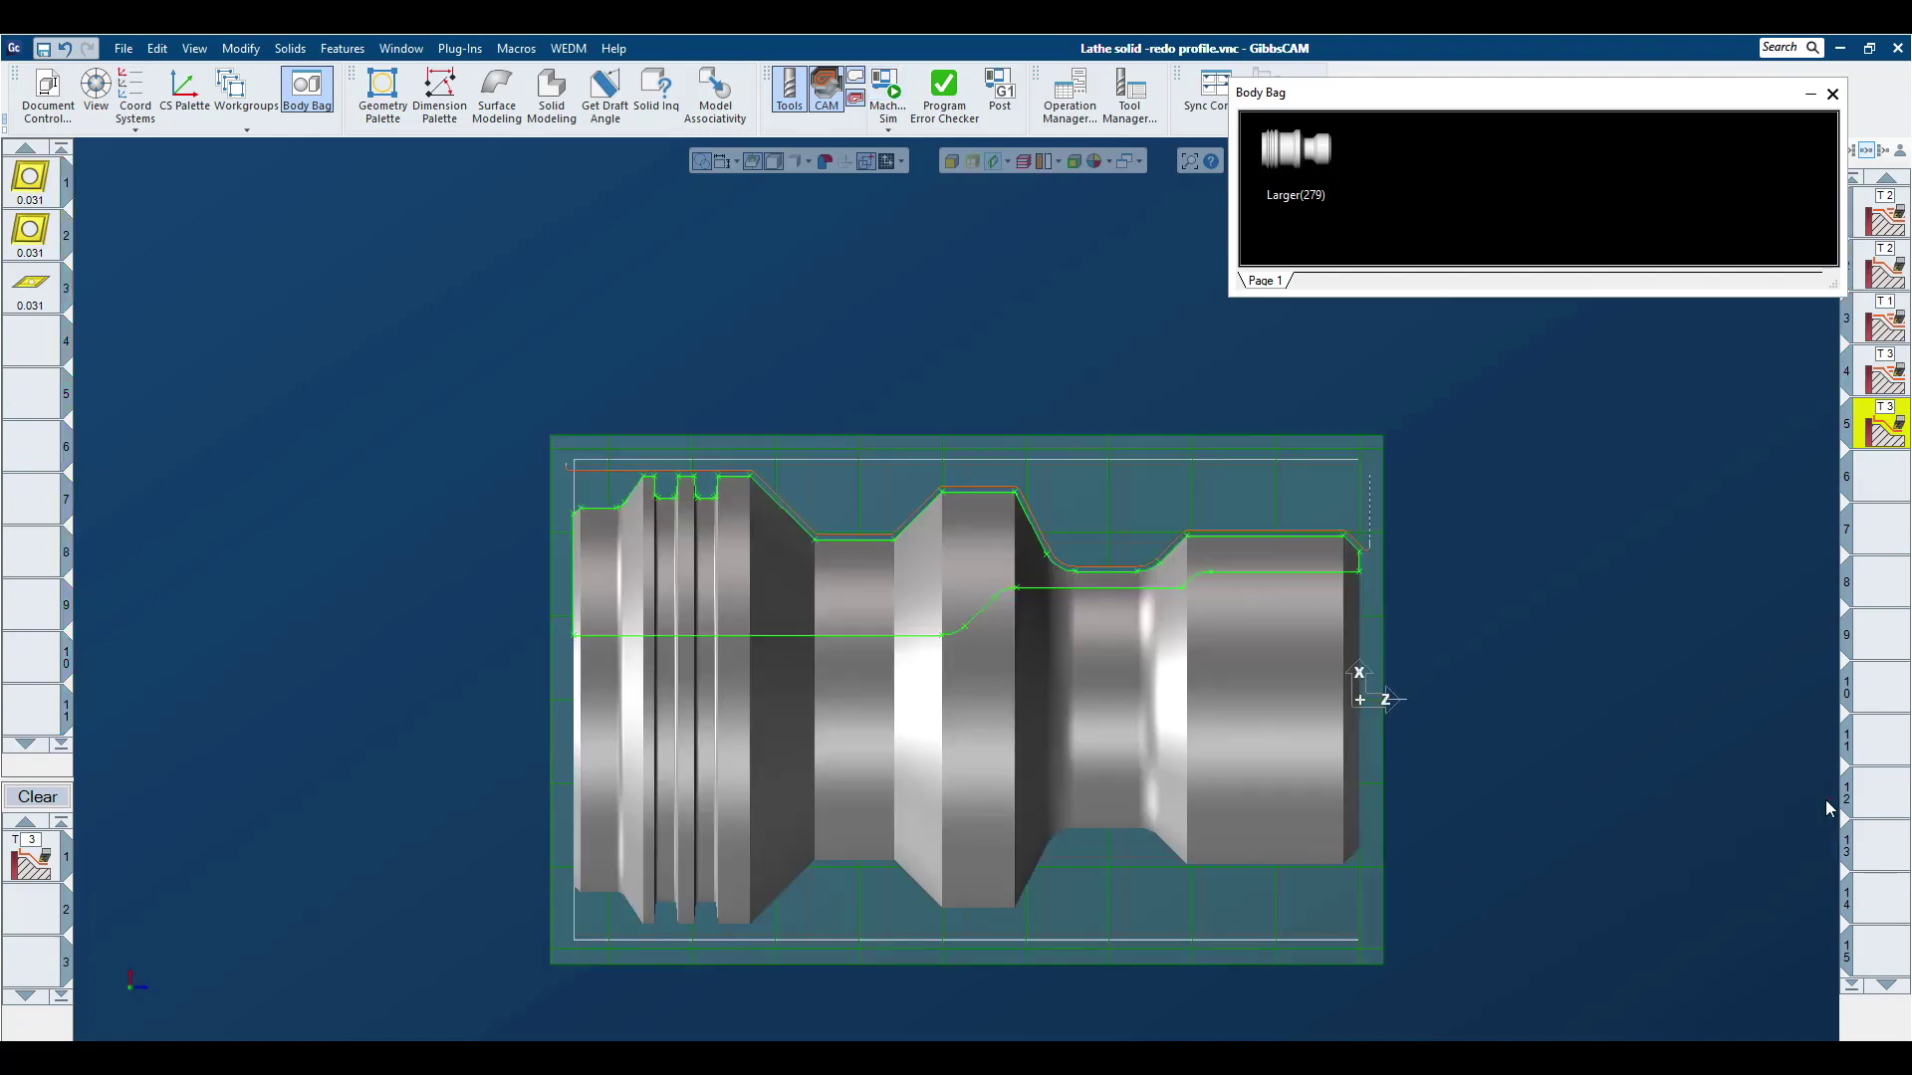
- Select the second operation, the T2 bore, and examine the bored interior in the simulated cut part
click(1882, 279)
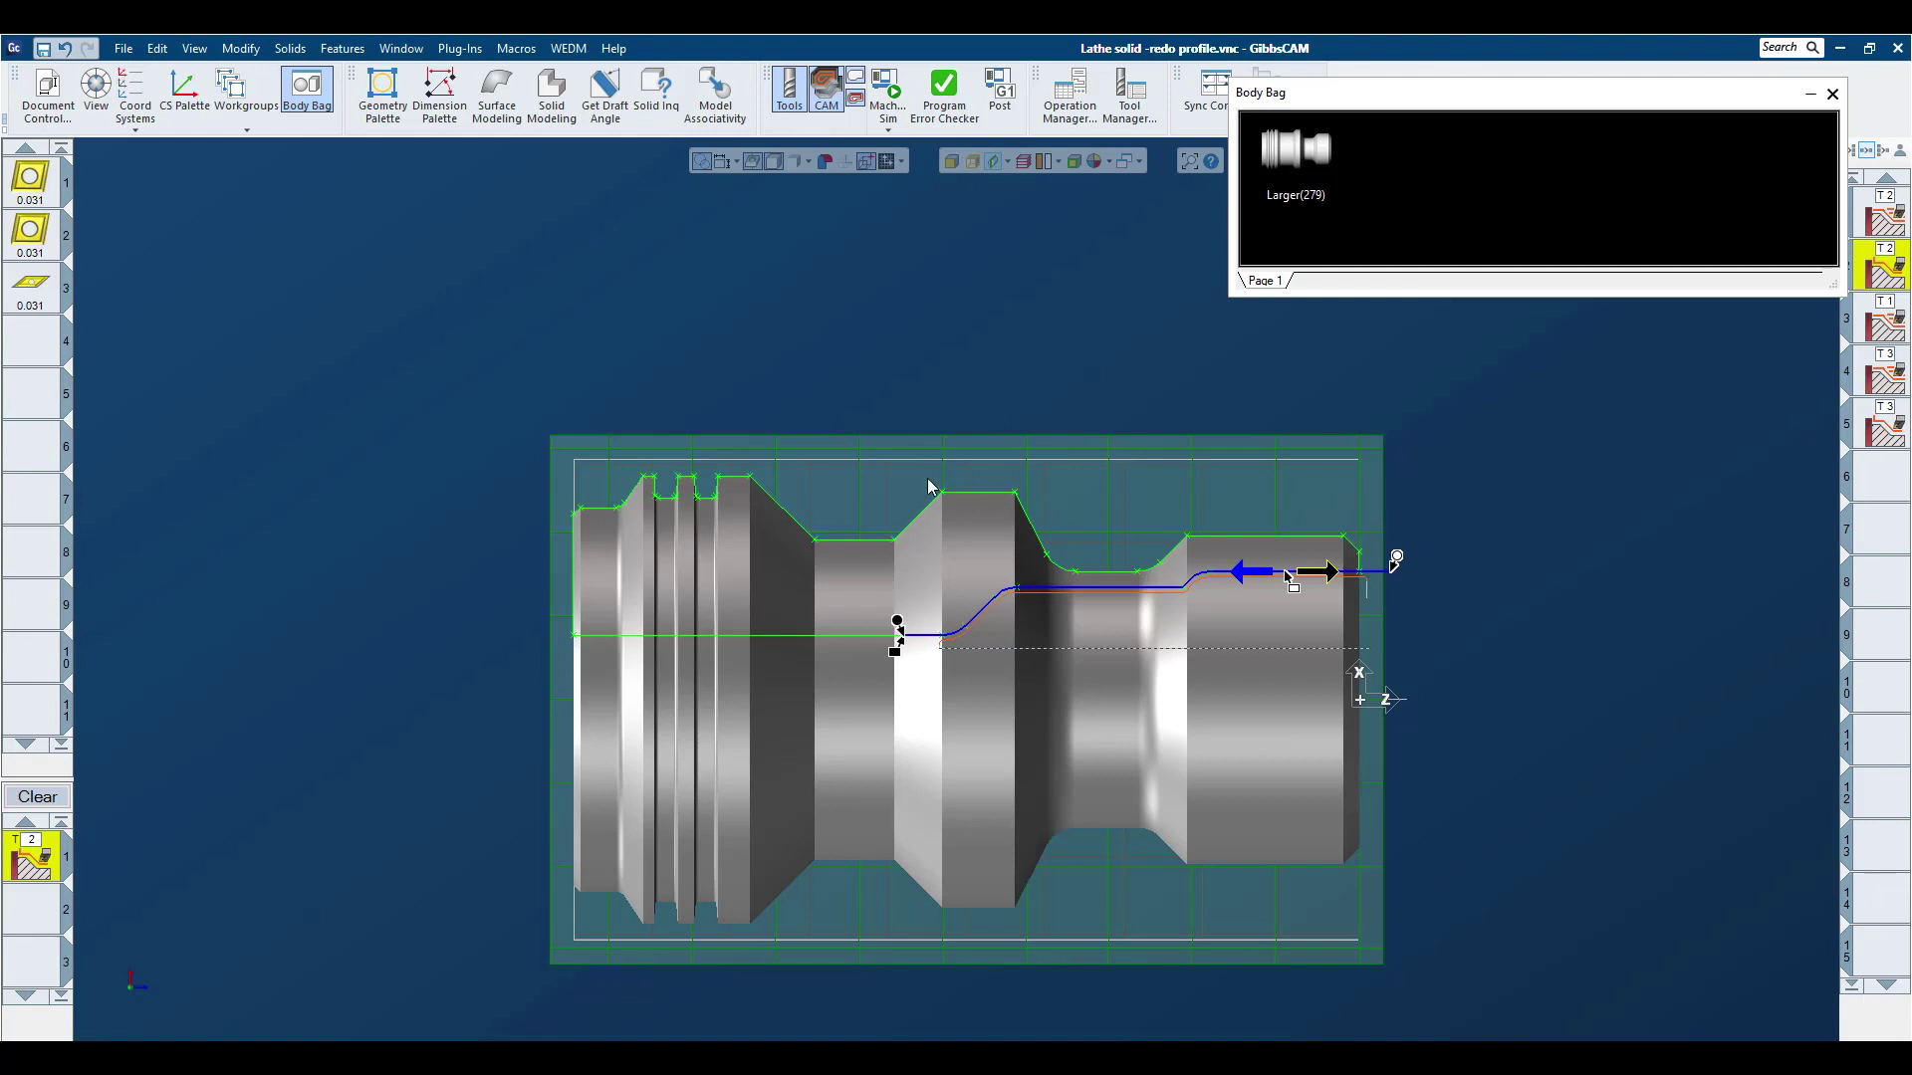
click(893, 96)
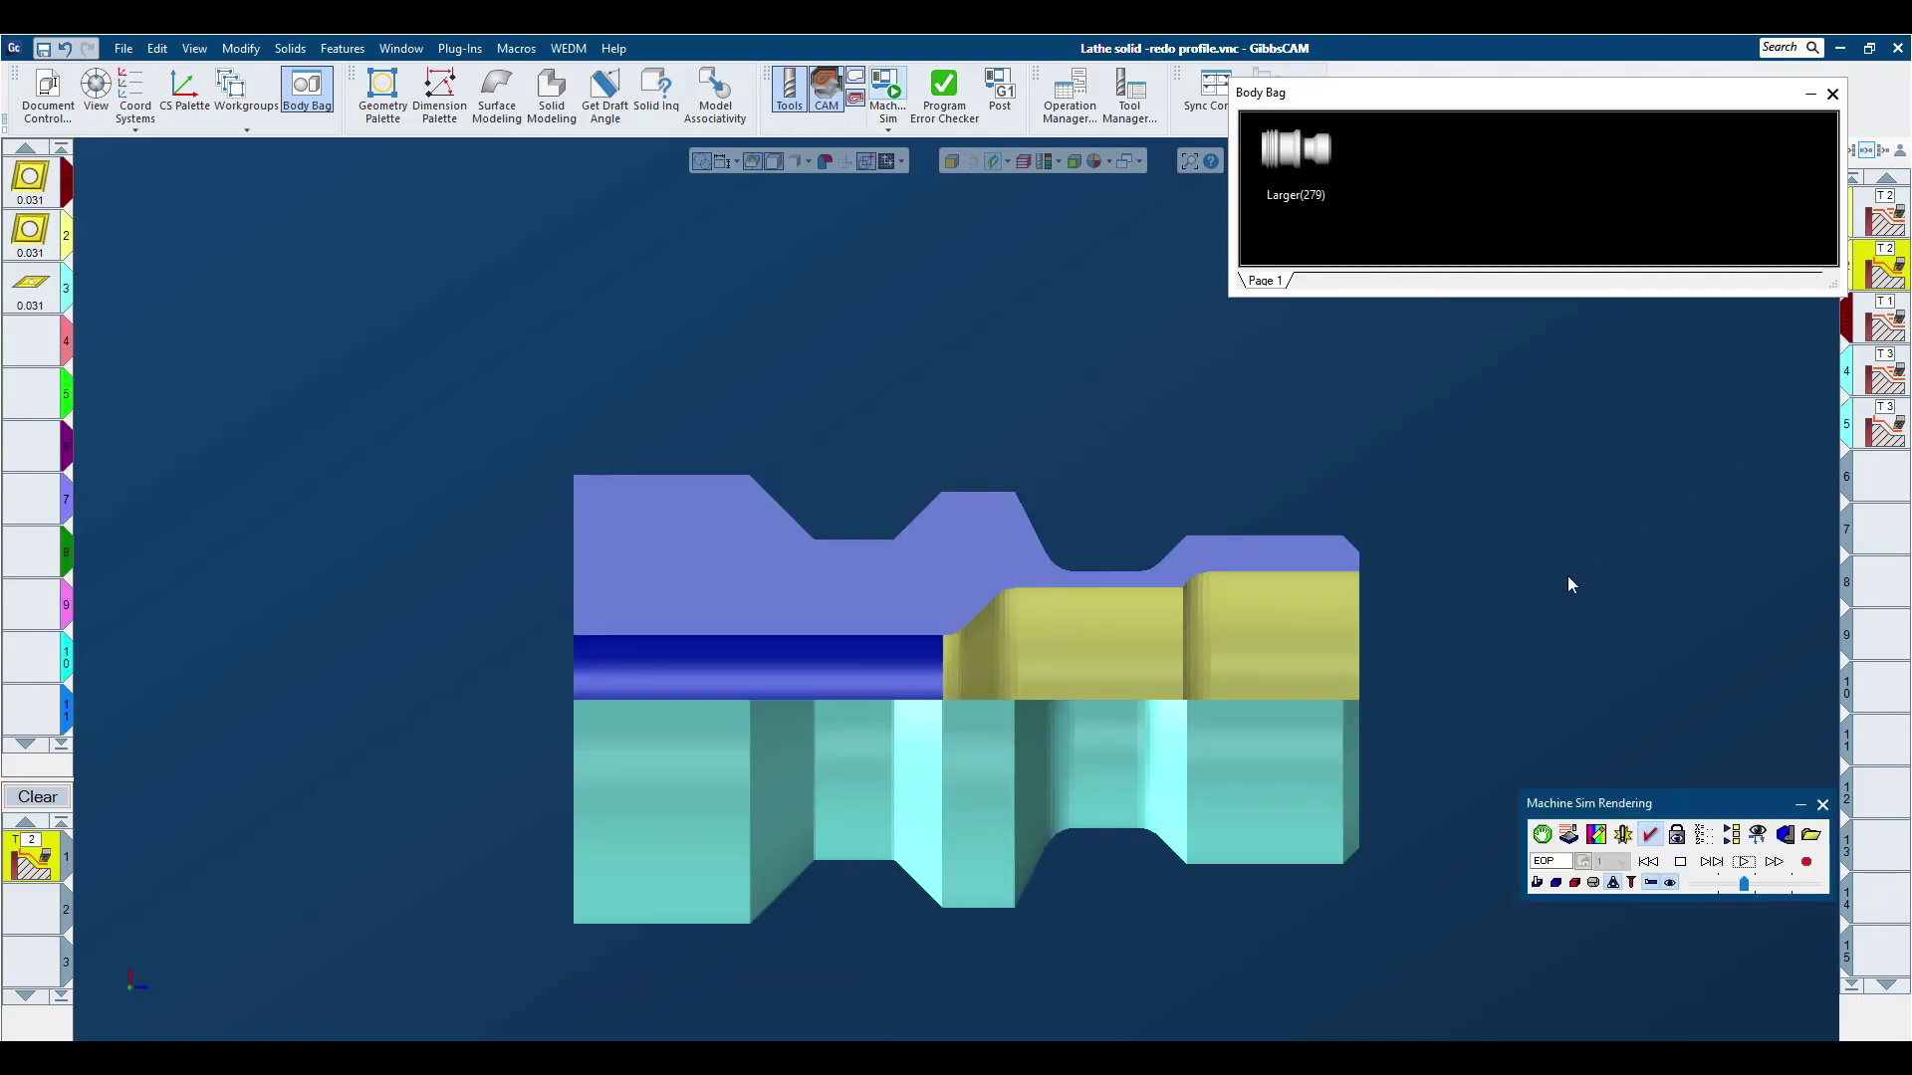
drag(1571, 580, 969, 876)
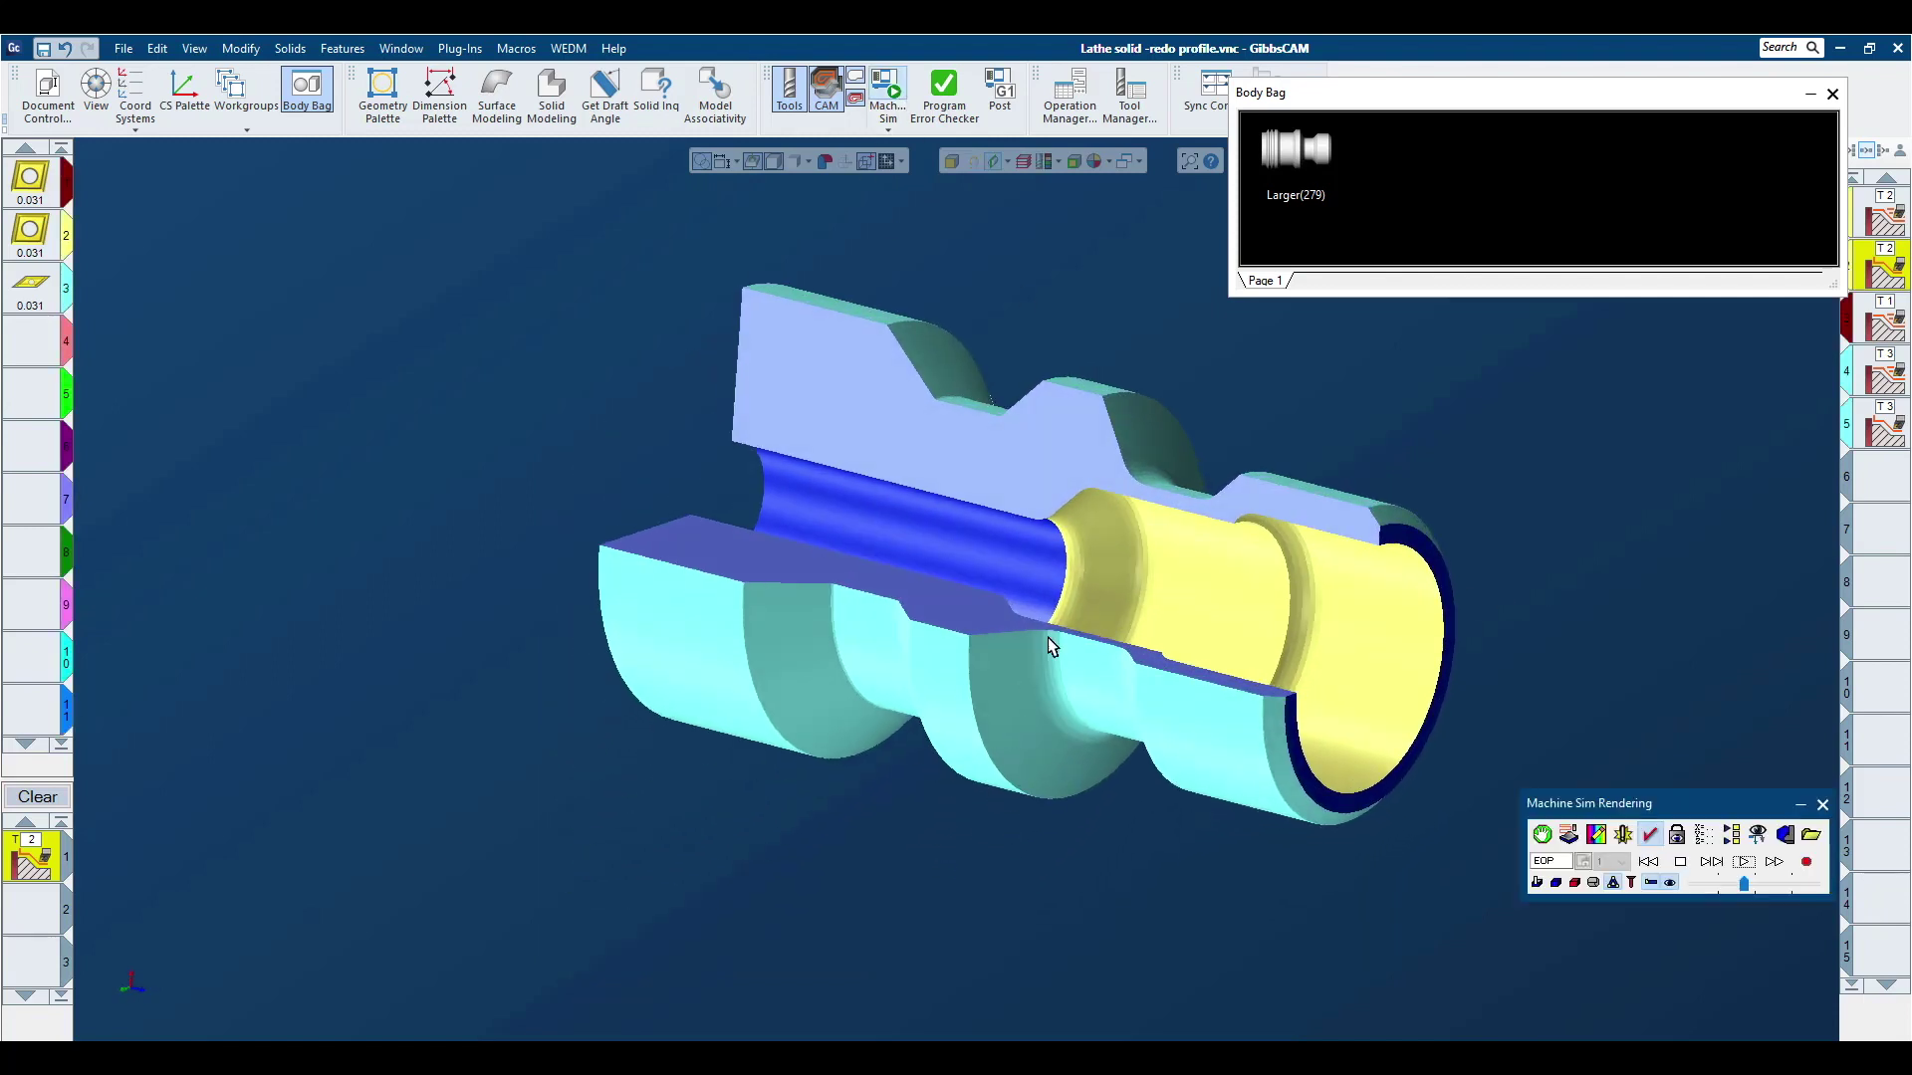
drag(1048, 645, 1148, 721)
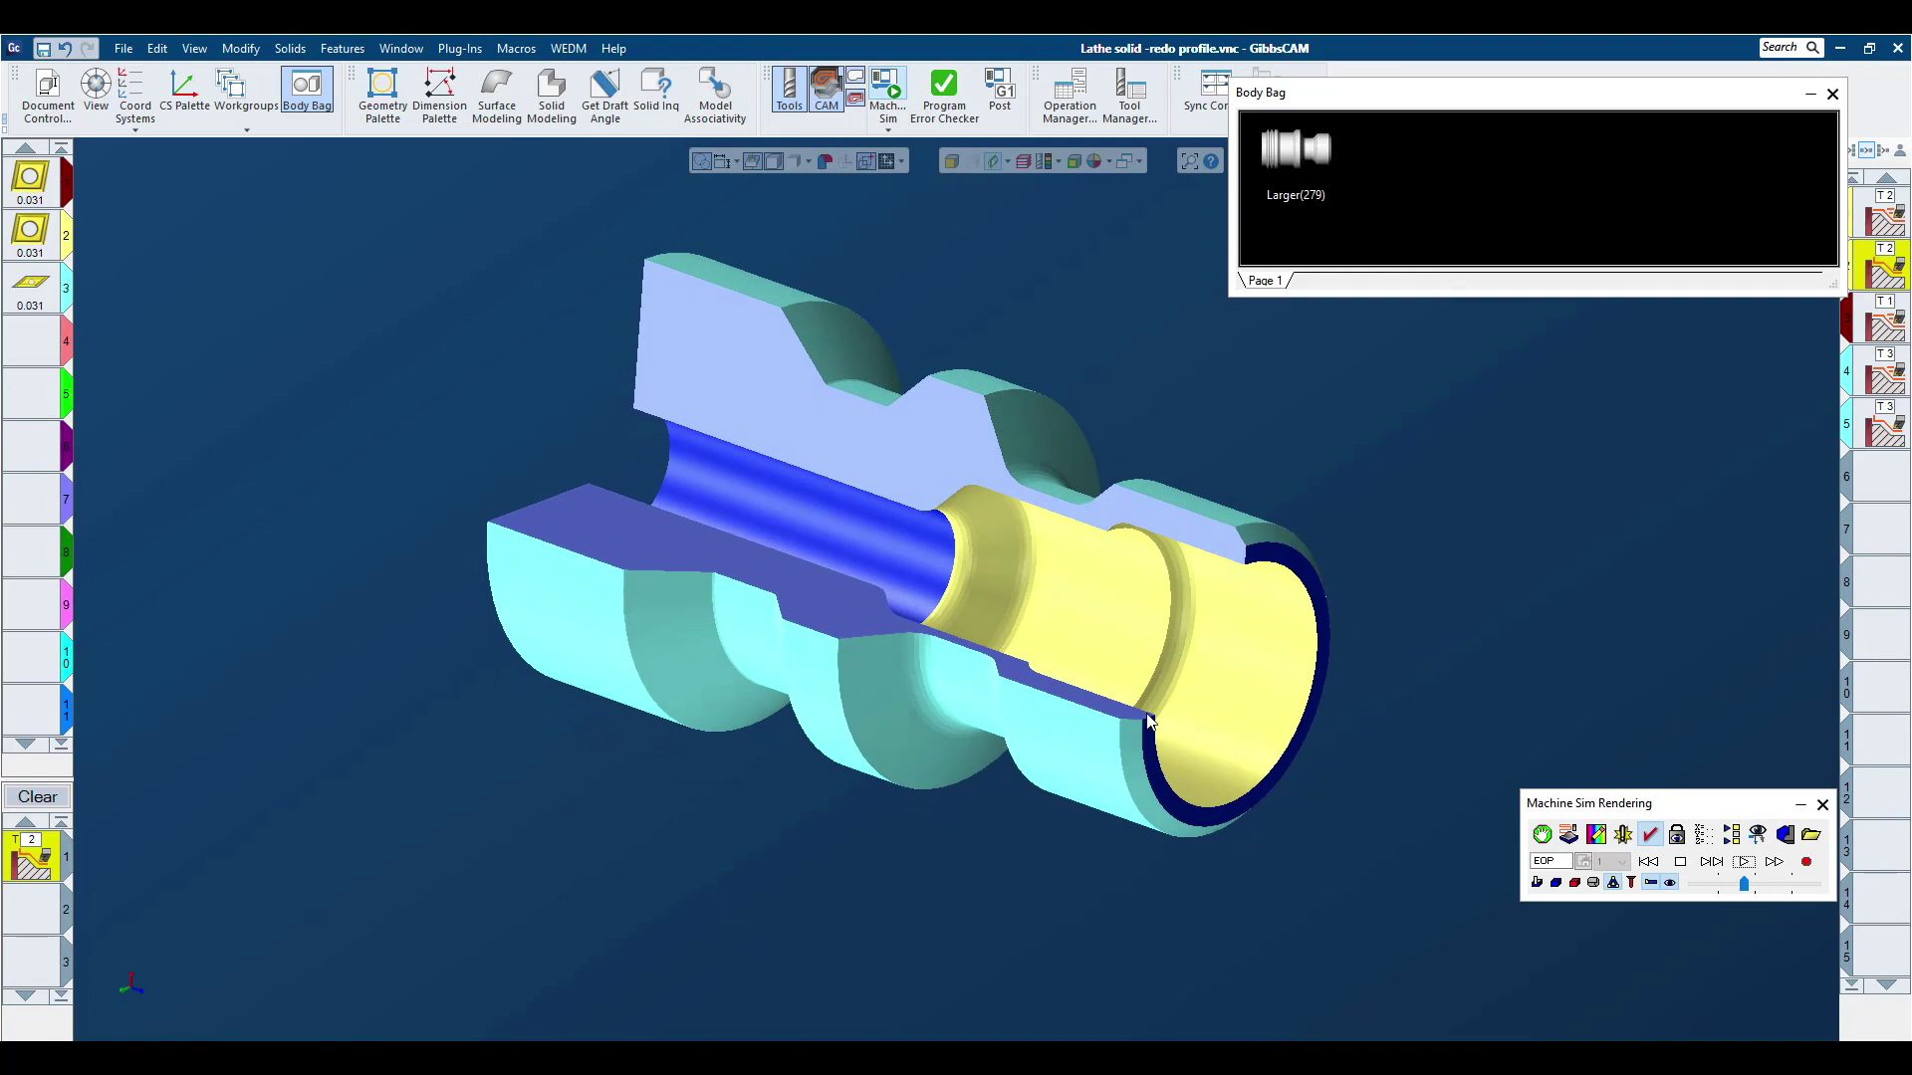